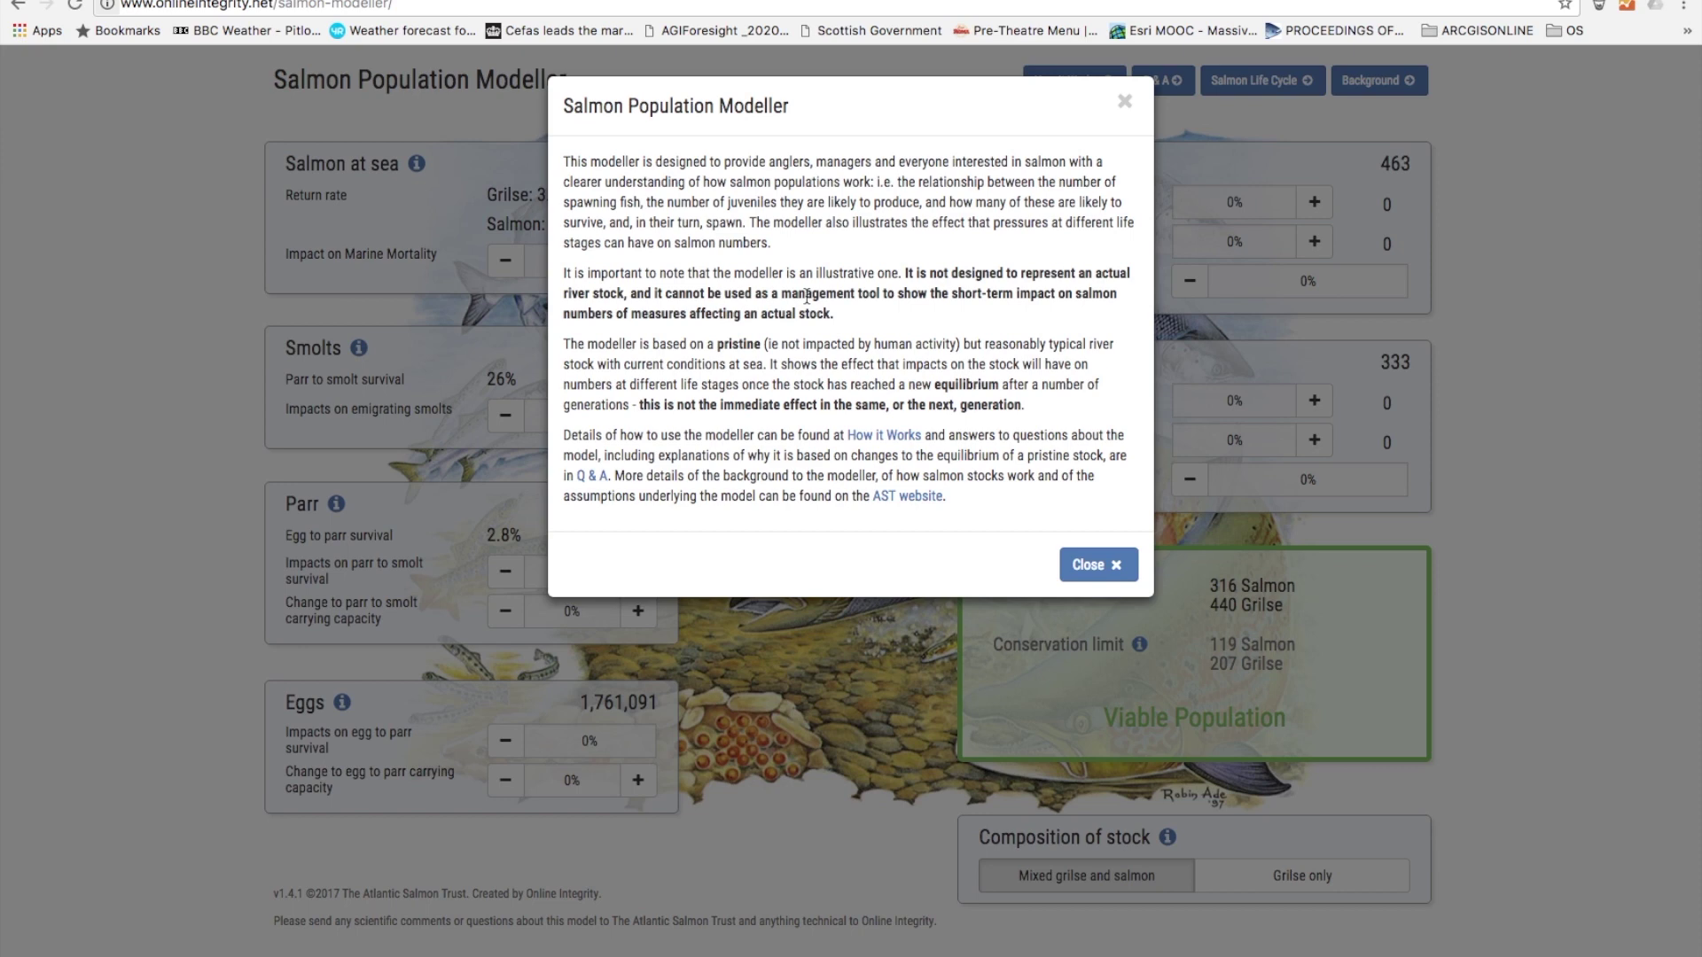
# - Close the introduction and bring up the Composition of stock explanation of grilse and MSW stocks
pyautogui.click(1096, 572)
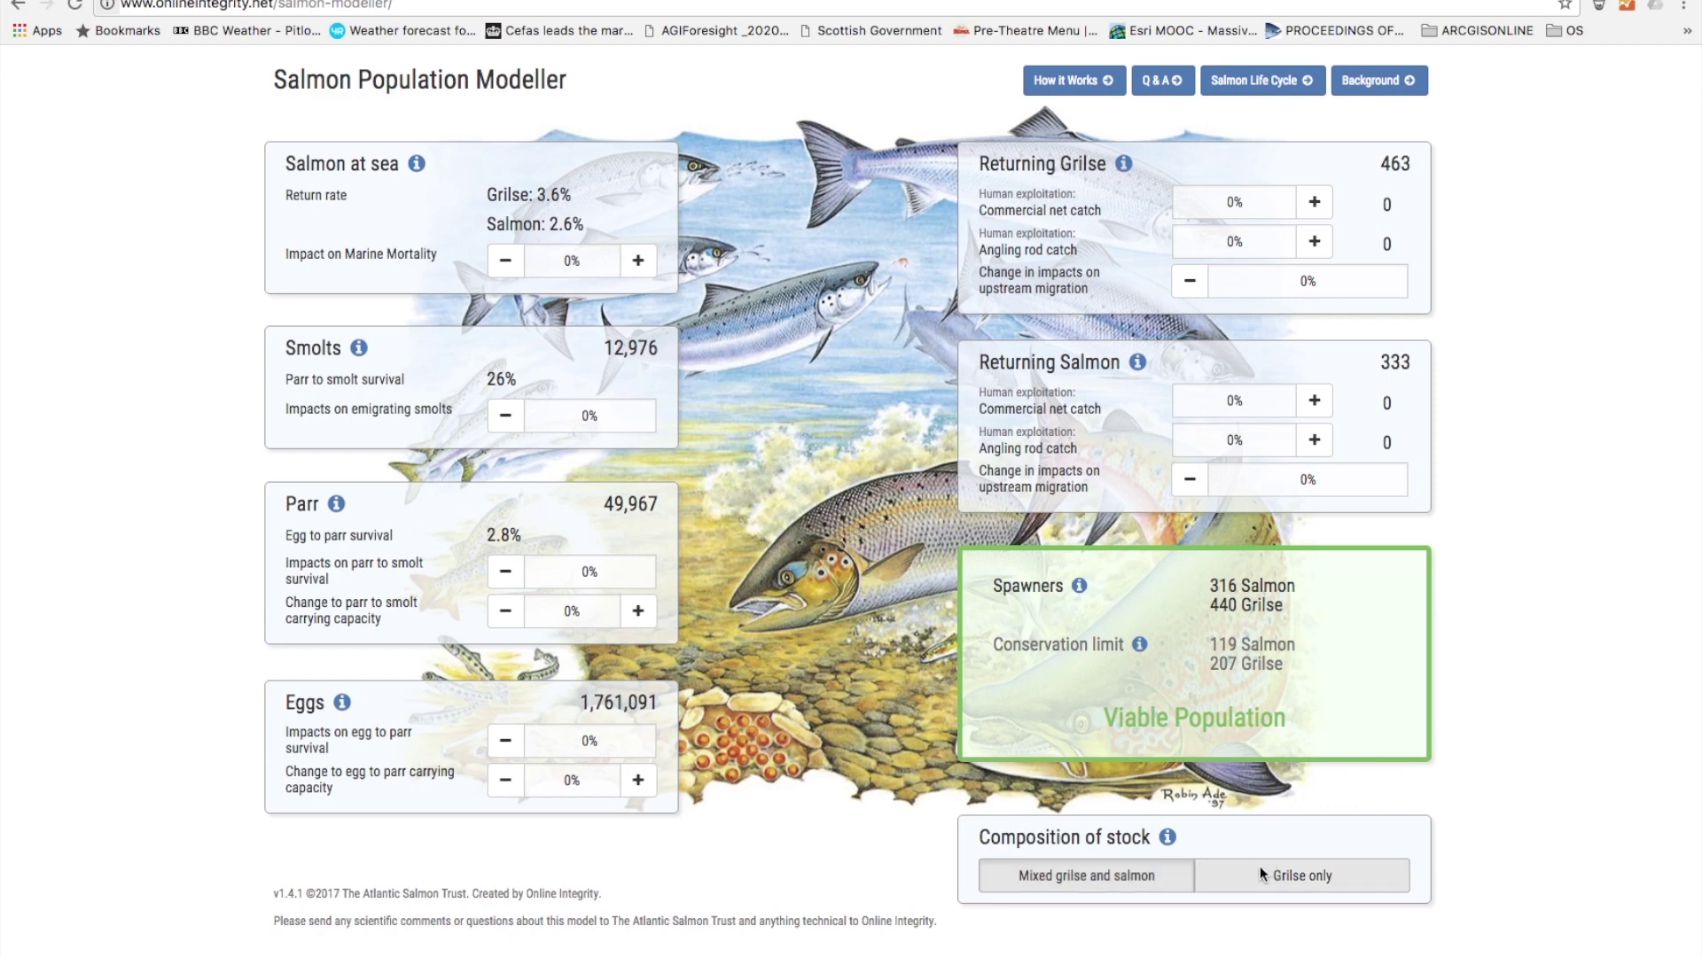
pyautogui.click(1163, 835)
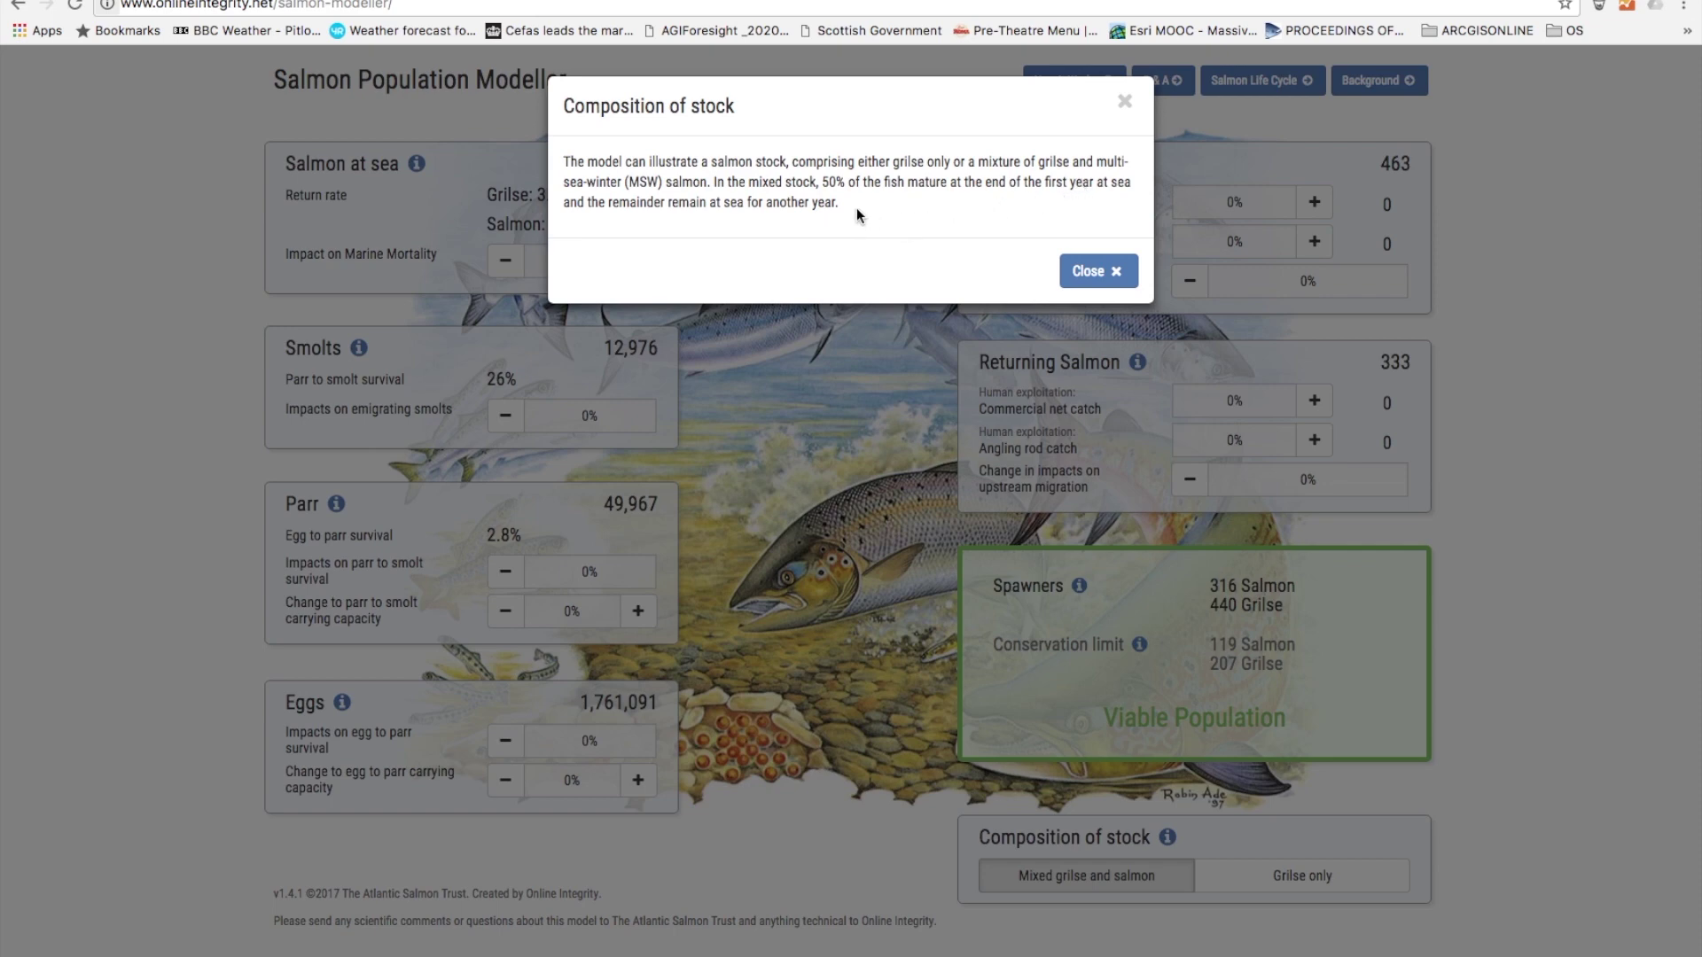
pyautogui.click(1072, 263)
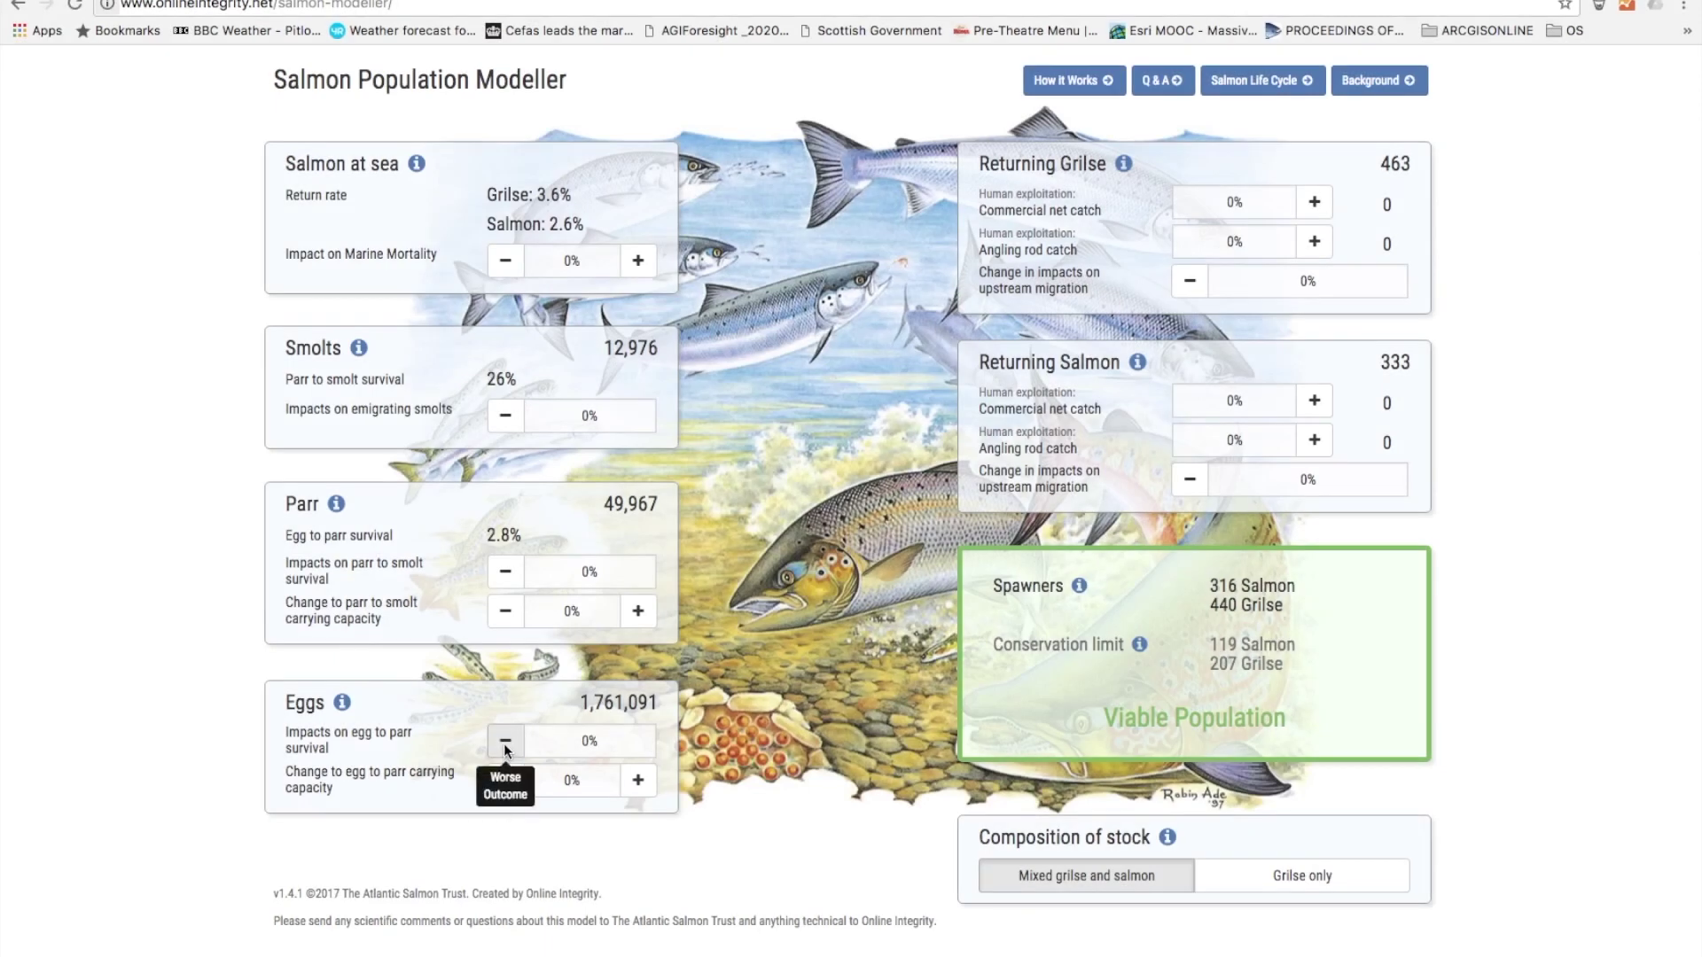
# - Lower the egg-to-parr survival impact to -20%, giving 313 salmon and 436 grilse spawners
pyautogui.click(506, 741)
pyautogui.click(506, 742)
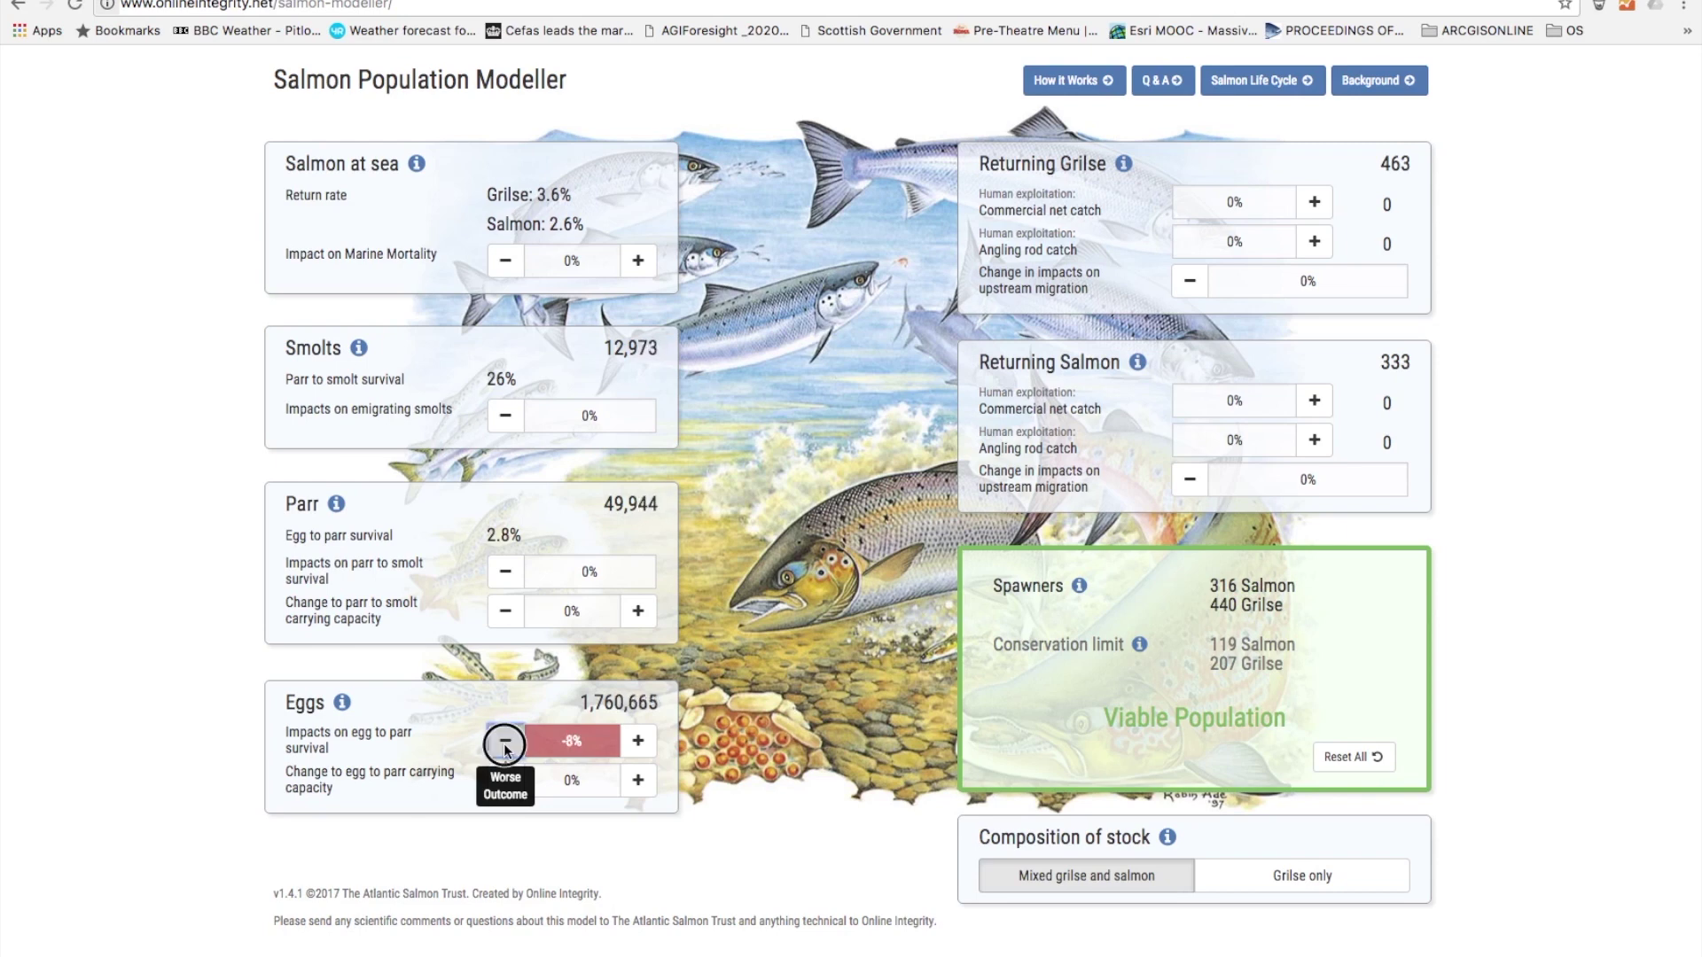
pyautogui.click(505, 743)
pyautogui.click(505, 743)
pyautogui.click(506, 743)
pyautogui.click(505, 743)
pyautogui.click(505, 742)
pyautogui.click(505, 743)
pyautogui.click(505, 743)
pyautogui.click(506, 743)
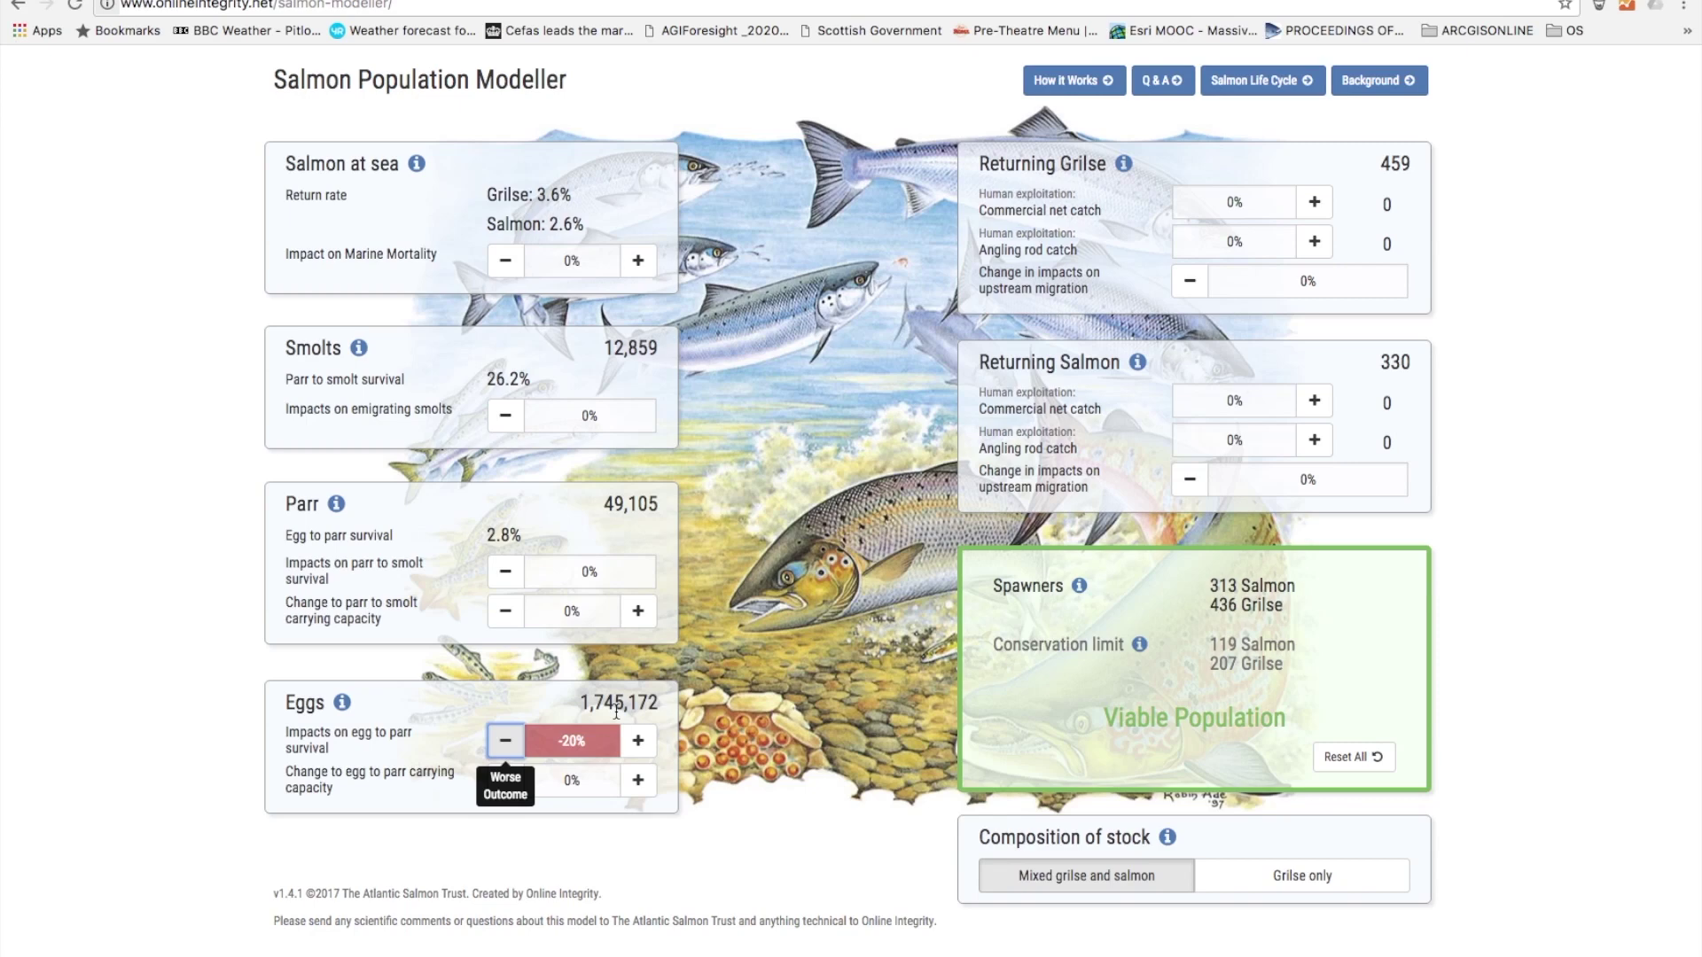
# - Deepen the egg-to-parr survival impact from -20% to -50%, leaving 277 salmon and 385 grilse spawners
pyautogui.click(506, 742)
pyautogui.click(507, 741)
pyautogui.click(506, 741)
pyautogui.click(506, 741)
pyautogui.click(506, 741)
pyautogui.click(506, 741)
pyautogui.click(506, 741)
pyautogui.click(506, 741)
pyautogui.click(506, 741)
pyautogui.click(506, 741)
pyautogui.click(506, 741)
pyautogui.click(507, 741)
pyautogui.click(506, 741)
pyautogui.click(506, 742)
pyautogui.click(506, 741)
pyautogui.click(506, 741)
pyautogui.click(506, 741)
pyautogui.click(506, 741)
pyautogui.click(506, 741)
pyautogui.click(506, 741)
pyautogui.click(506, 742)
pyautogui.click(517, 743)
pyautogui.click(517, 743)
pyautogui.click(517, 743)
pyautogui.click(517, 743)
pyautogui.click(517, 743)
pyautogui.click(517, 743)
pyautogui.click(517, 743)
pyautogui.click(516, 743)
pyautogui.click(517, 743)
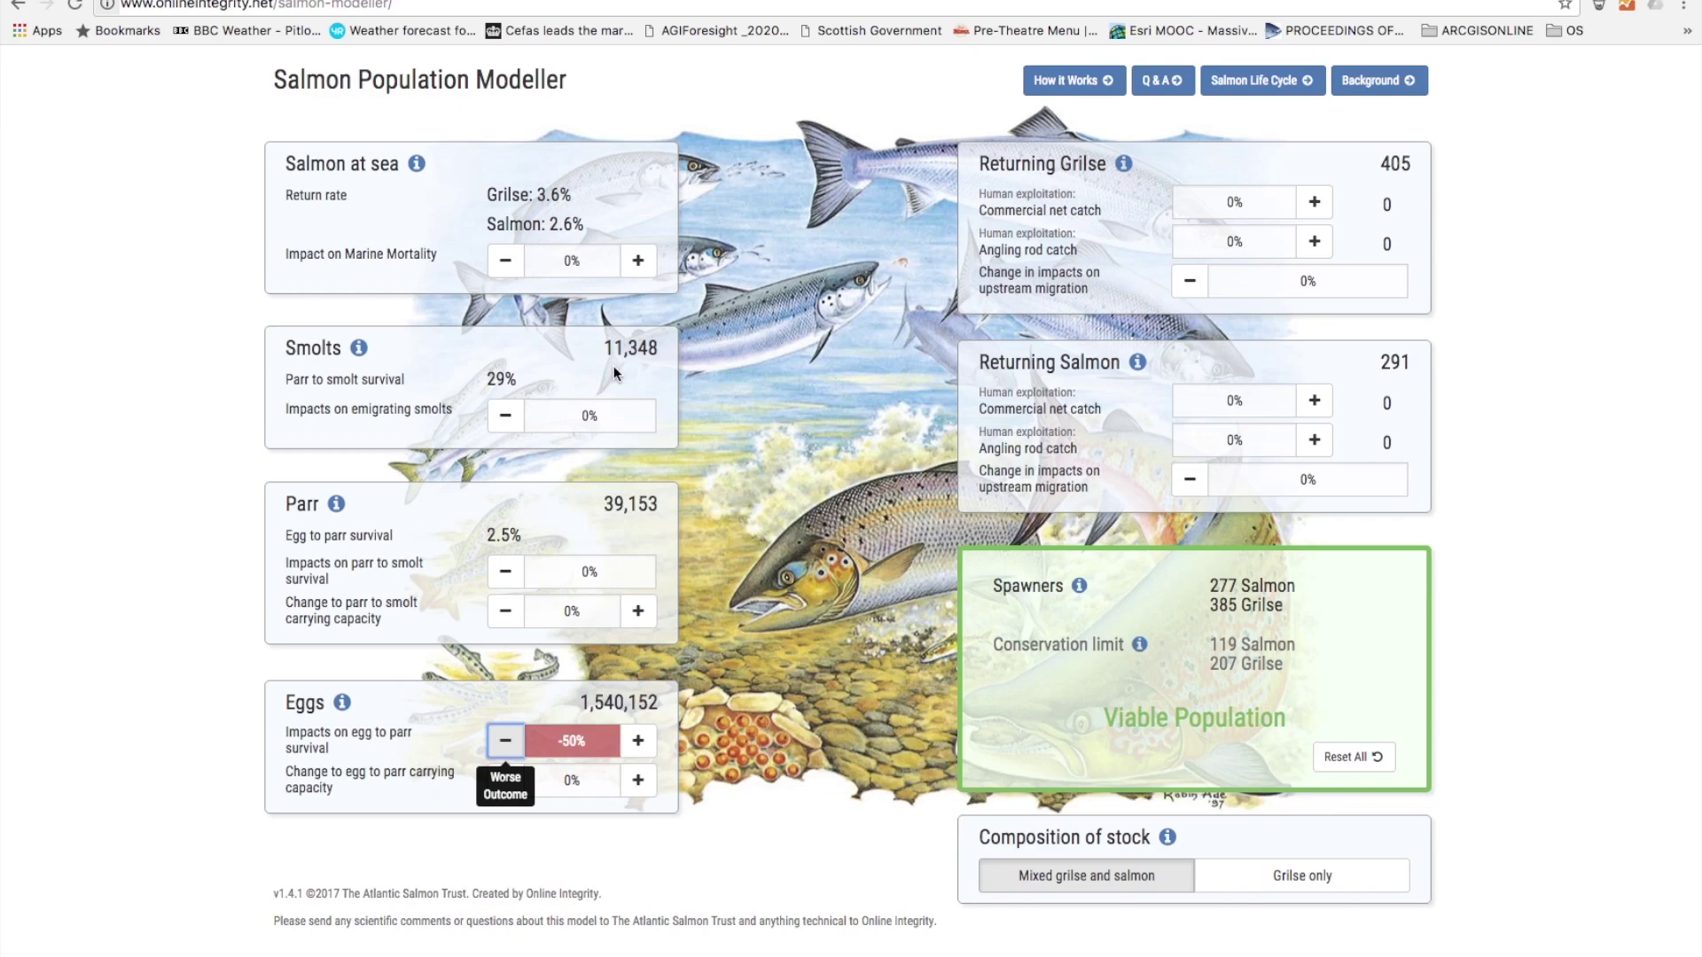
# - Push the egg-to-parr survival impact to -73% until the population shows Unsustainable
pyautogui.click(519, 750)
pyautogui.click(518, 749)
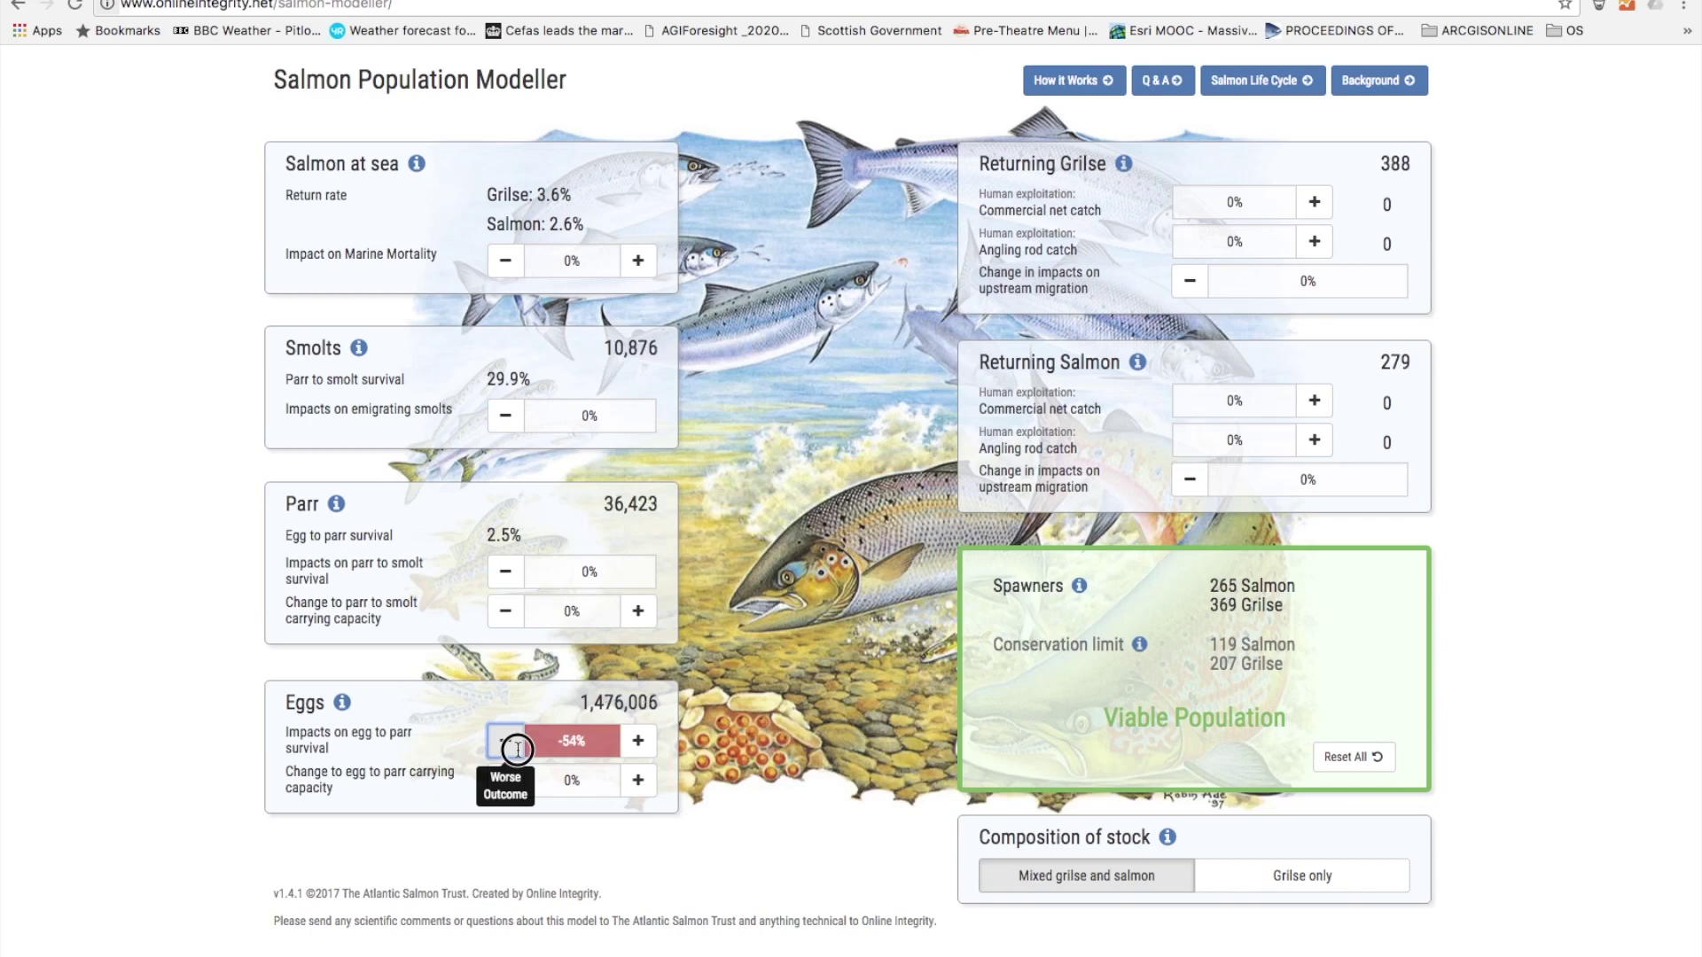
pyautogui.click(519, 749)
pyautogui.click(518, 749)
pyautogui.click(519, 749)
pyautogui.click(519, 749)
pyautogui.click(519, 749)
pyautogui.click(519, 749)
pyautogui.click(519, 749)
pyautogui.click(518, 749)
pyautogui.click(519, 749)
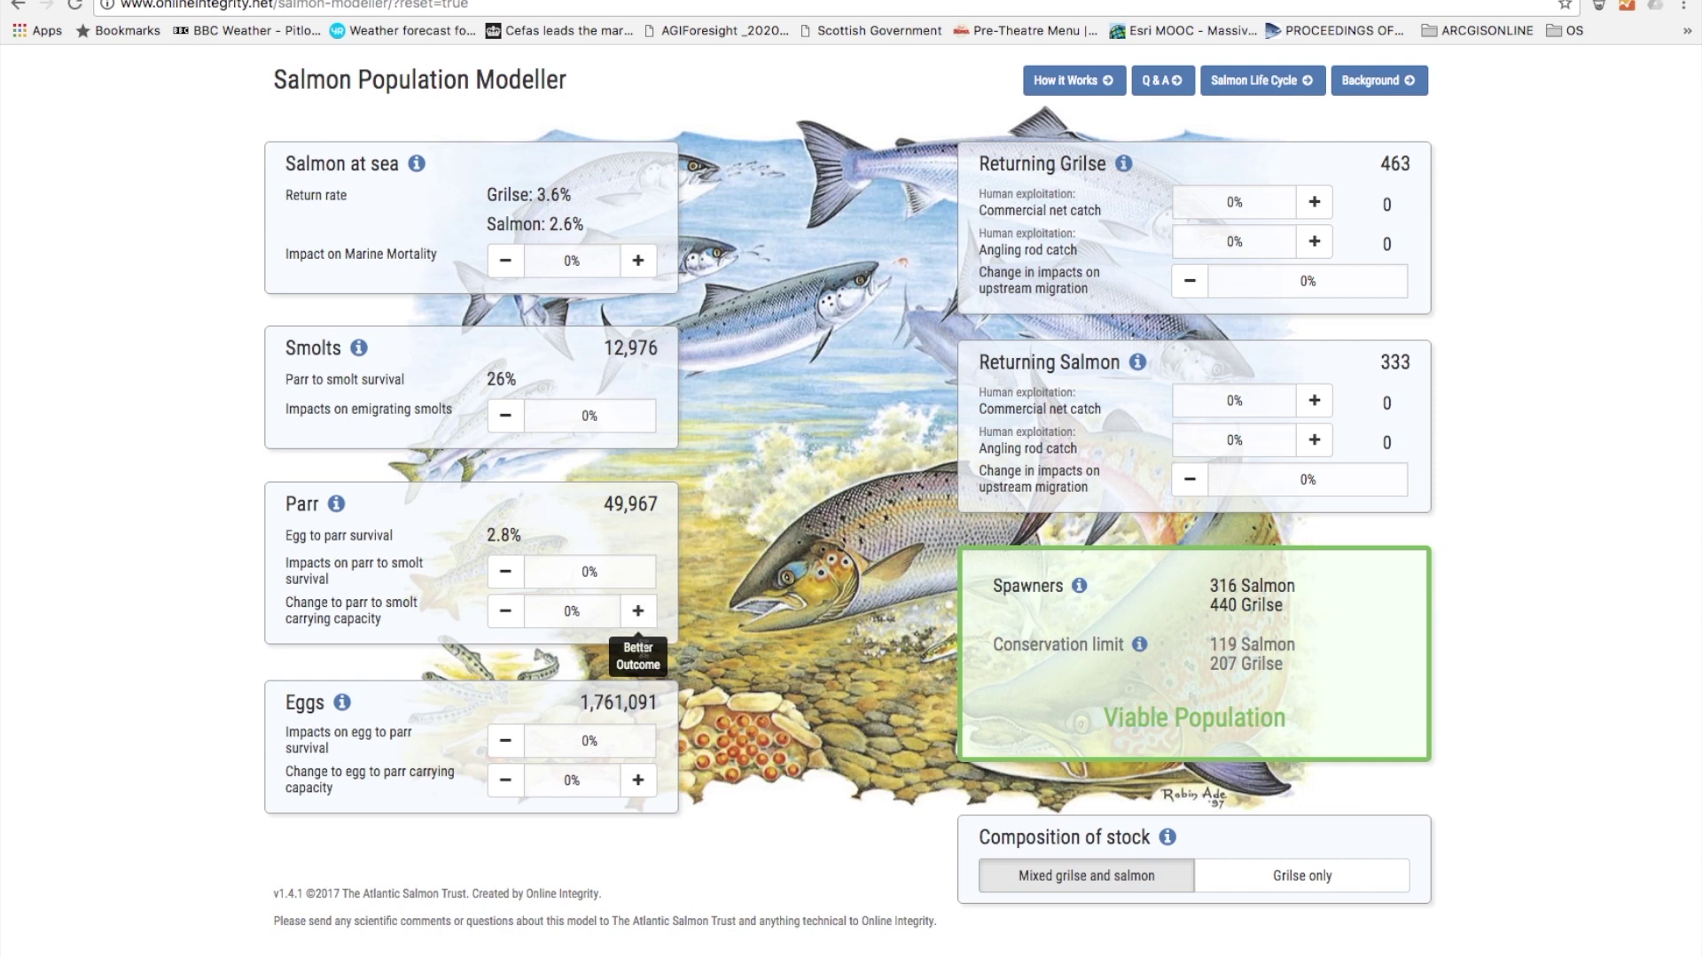
# - Raise the egg-to-parr carrying capacity to +20%, lifting spawners to 346 salmon and 481 grilse
pyautogui.click(638, 780)
pyautogui.click(639, 780)
pyautogui.click(638, 780)
pyautogui.click(638, 780)
pyautogui.click(638, 781)
pyautogui.click(639, 780)
pyautogui.click(638, 780)
pyautogui.click(638, 780)
pyautogui.click(638, 781)
pyautogui.click(638, 781)
pyautogui.click(639, 781)
pyautogui.click(638, 780)
pyautogui.click(638, 780)
pyautogui.click(638, 781)
pyautogui.click(639, 780)
pyautogui.click(638, 781)
pyautogui.click(639, 780)
pyautogui.click(639, 780)
pyautogui.click(638, 780)
pyautogui.click(638, 781)
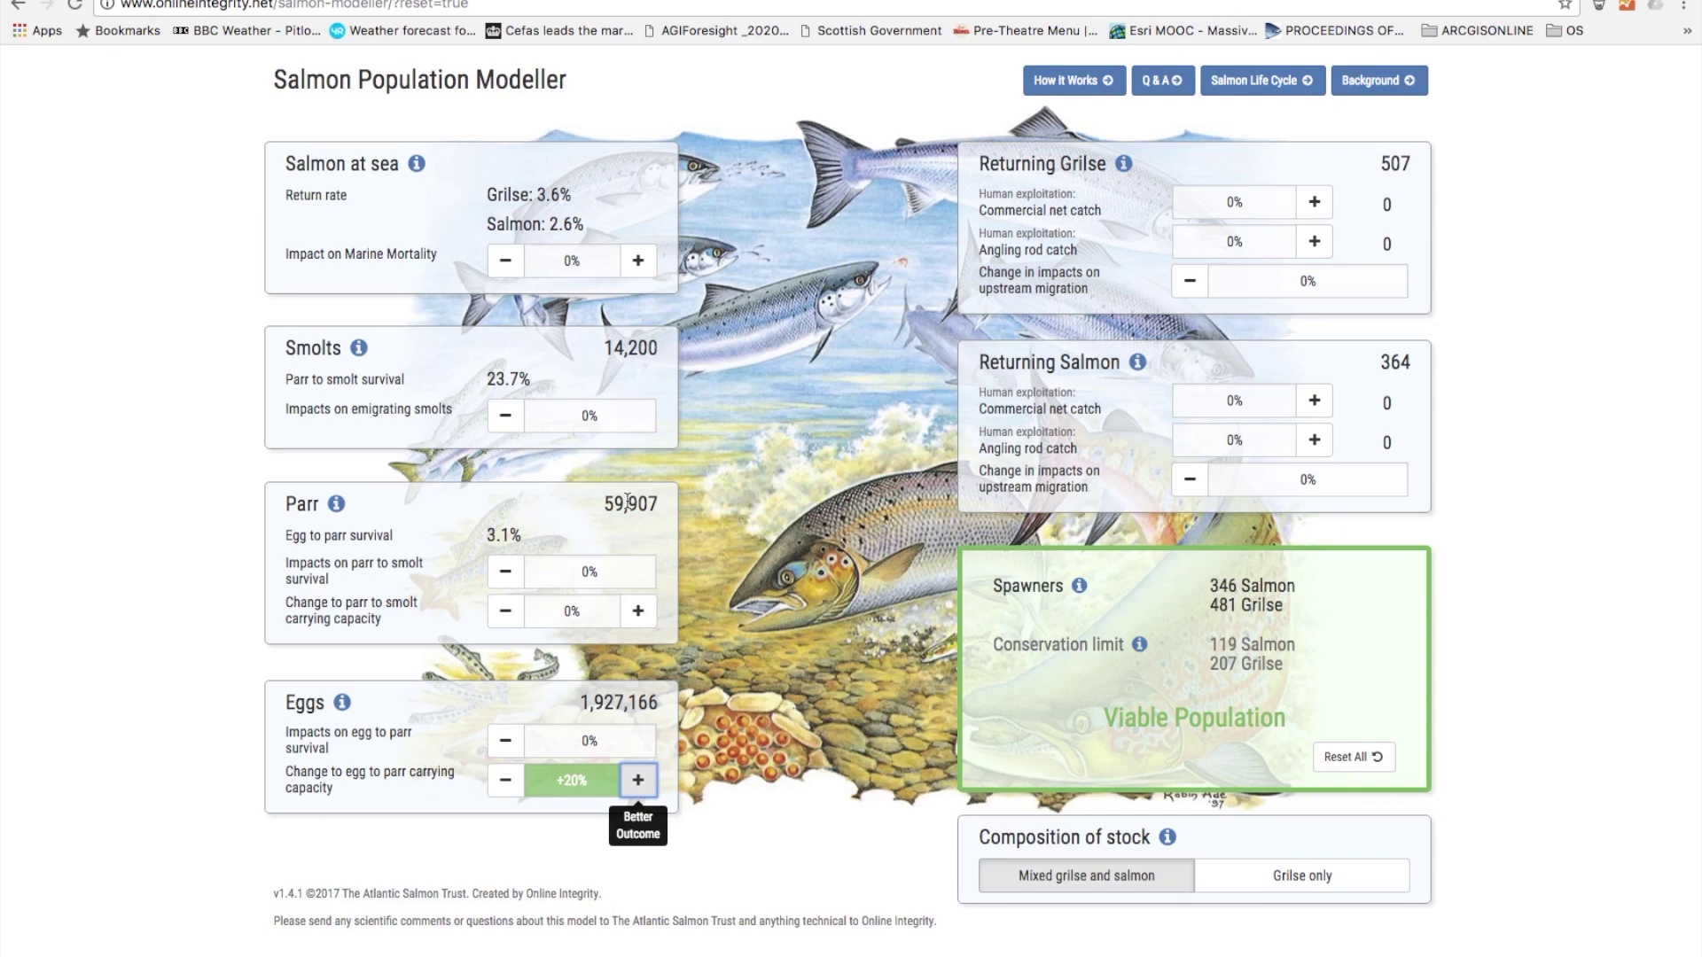
# - Increase the parr-to-smolt carrying capacity to about +9%, bringing spawners to 362 salmon
pyautogui.click(639, 610)
pyautogui.click(638, 611)
pyautogui.click(639, 611)
pyautogui.click(638, 611)
pyautogui.click(638, 611)
pyautogui.click(638, 611)
pyautogui.click(638, 611)
pyautogui.click(638, 611)
pyautogui.click(638, 611)
pyautogui.click(639, 610)
pyautogui.click(638, 611)
pyautogui.click(638, 611)
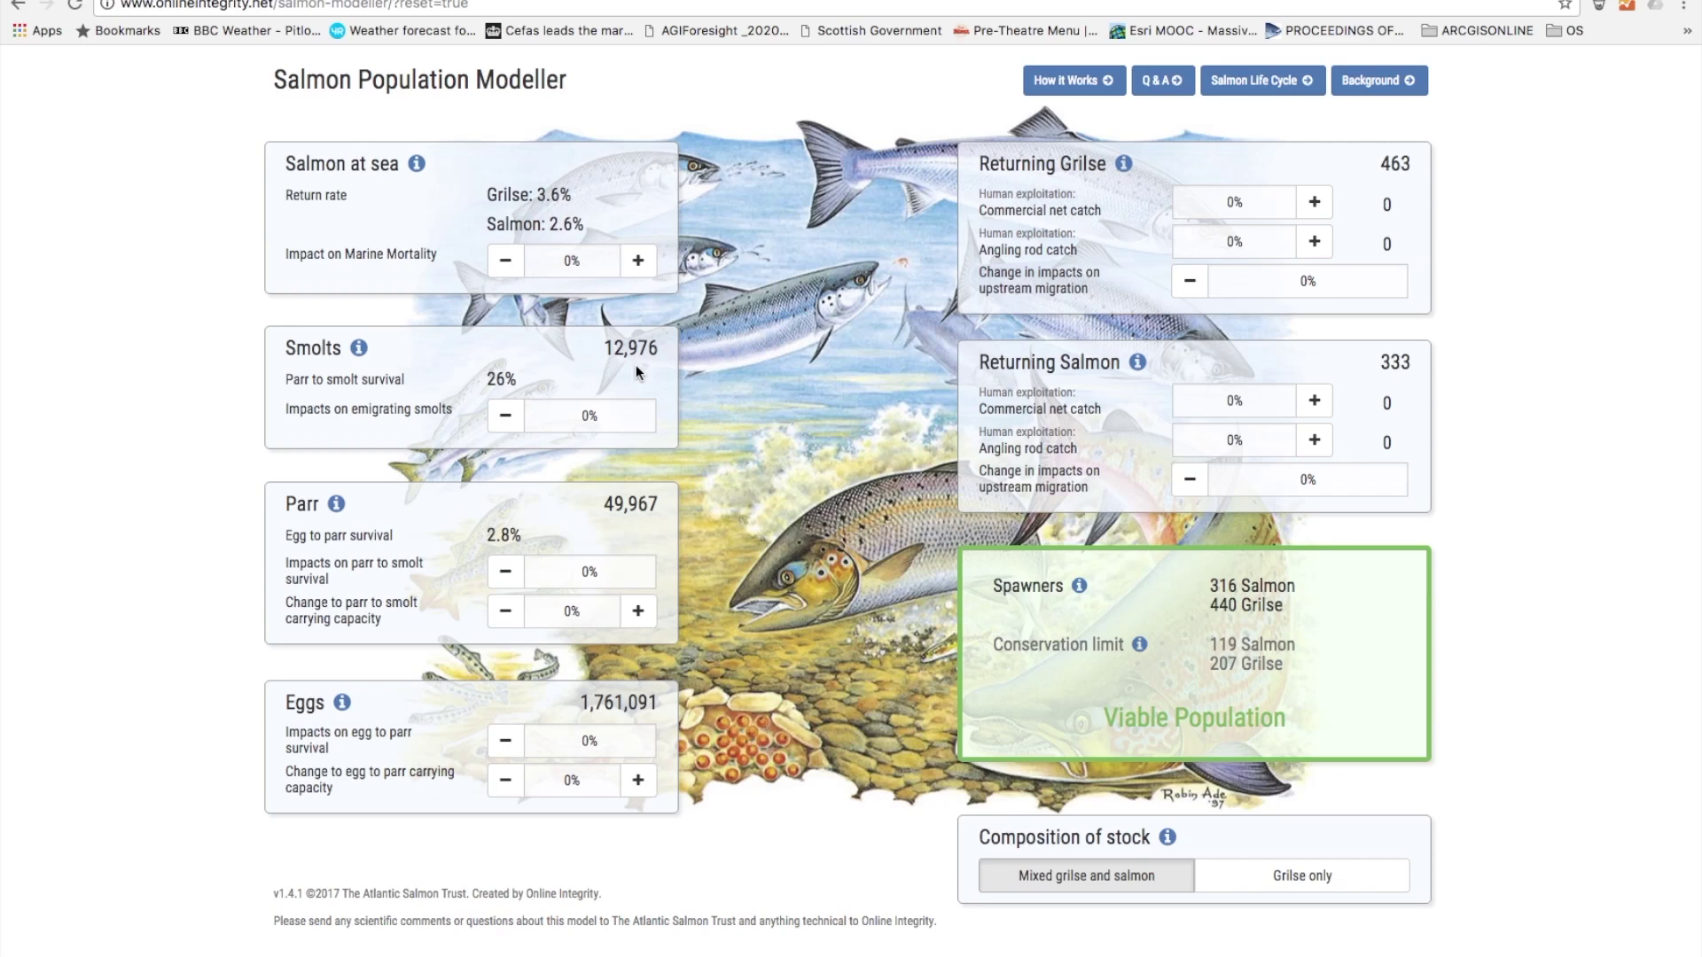
# - Set the emigrating-smolt impact to -11%, leaving 281 salmon and 391 grilse spawners
pyautogui.click(506, 416)
pyautogui.click(505, 415)
pyautogui.click(505, 415)
pyautogui.click(506, 416)
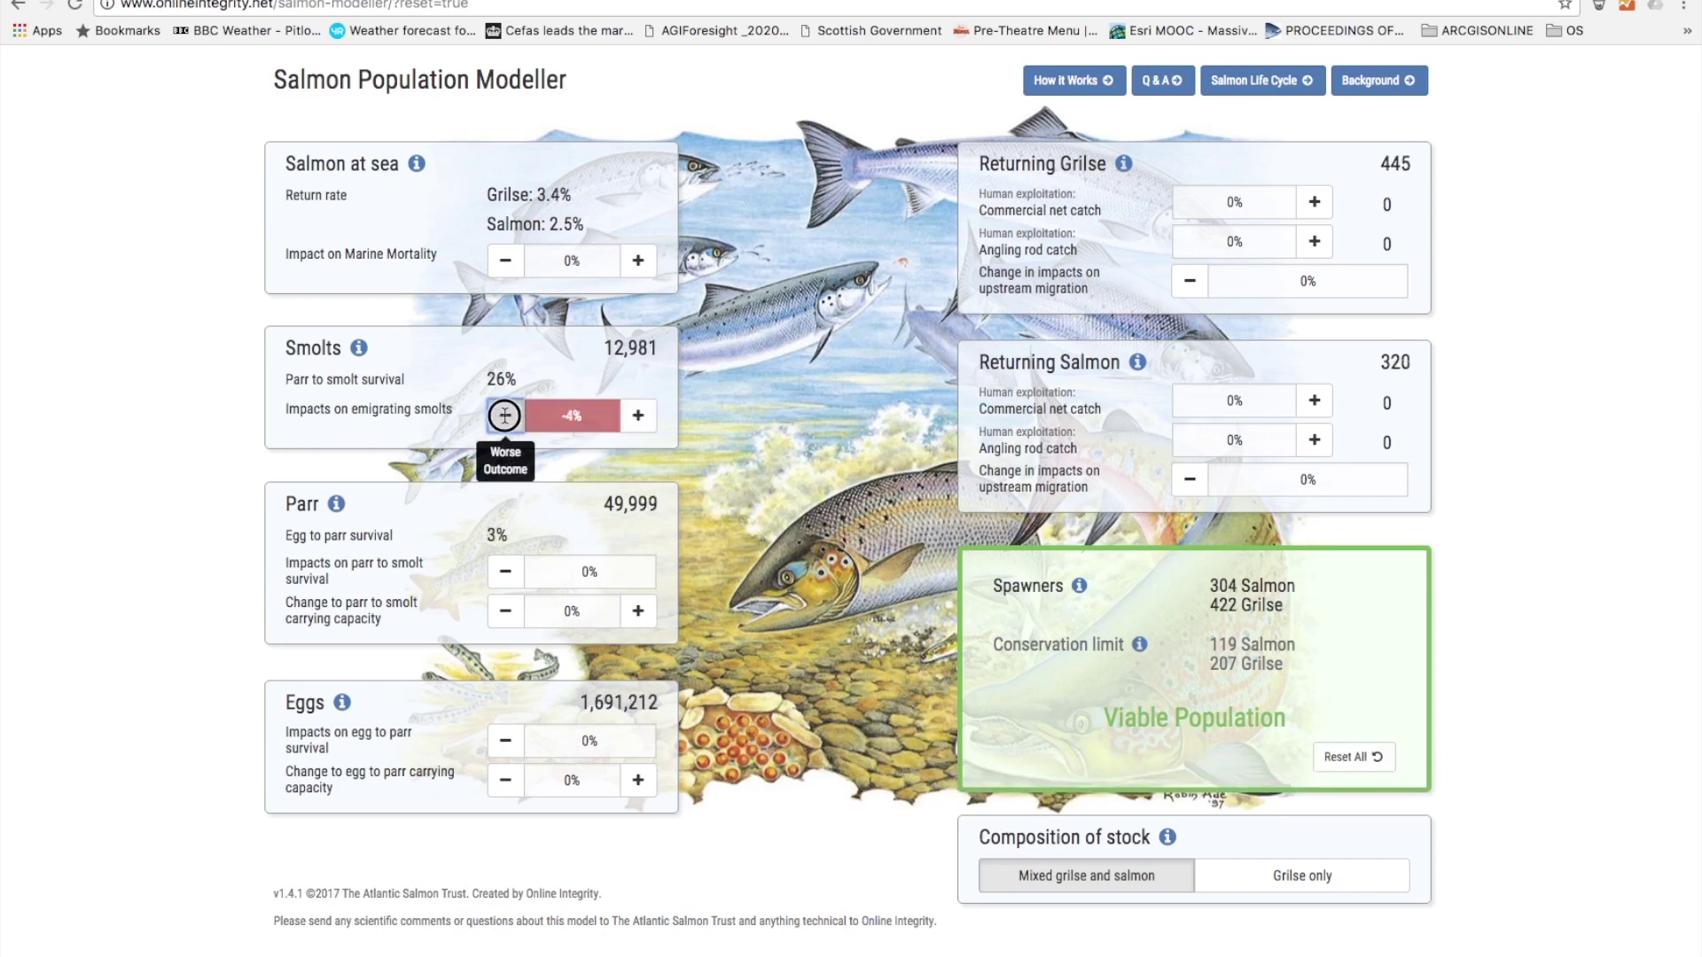
pyautogui.click(505, 416)
pyautogui.click(505, 416)
pyautogui.click(506, 416)
pyautogui.click(505, 416)
pyautogui.click(505, 416)
pyautogui.click(505, 415)
pyautogui.click(505, 415)
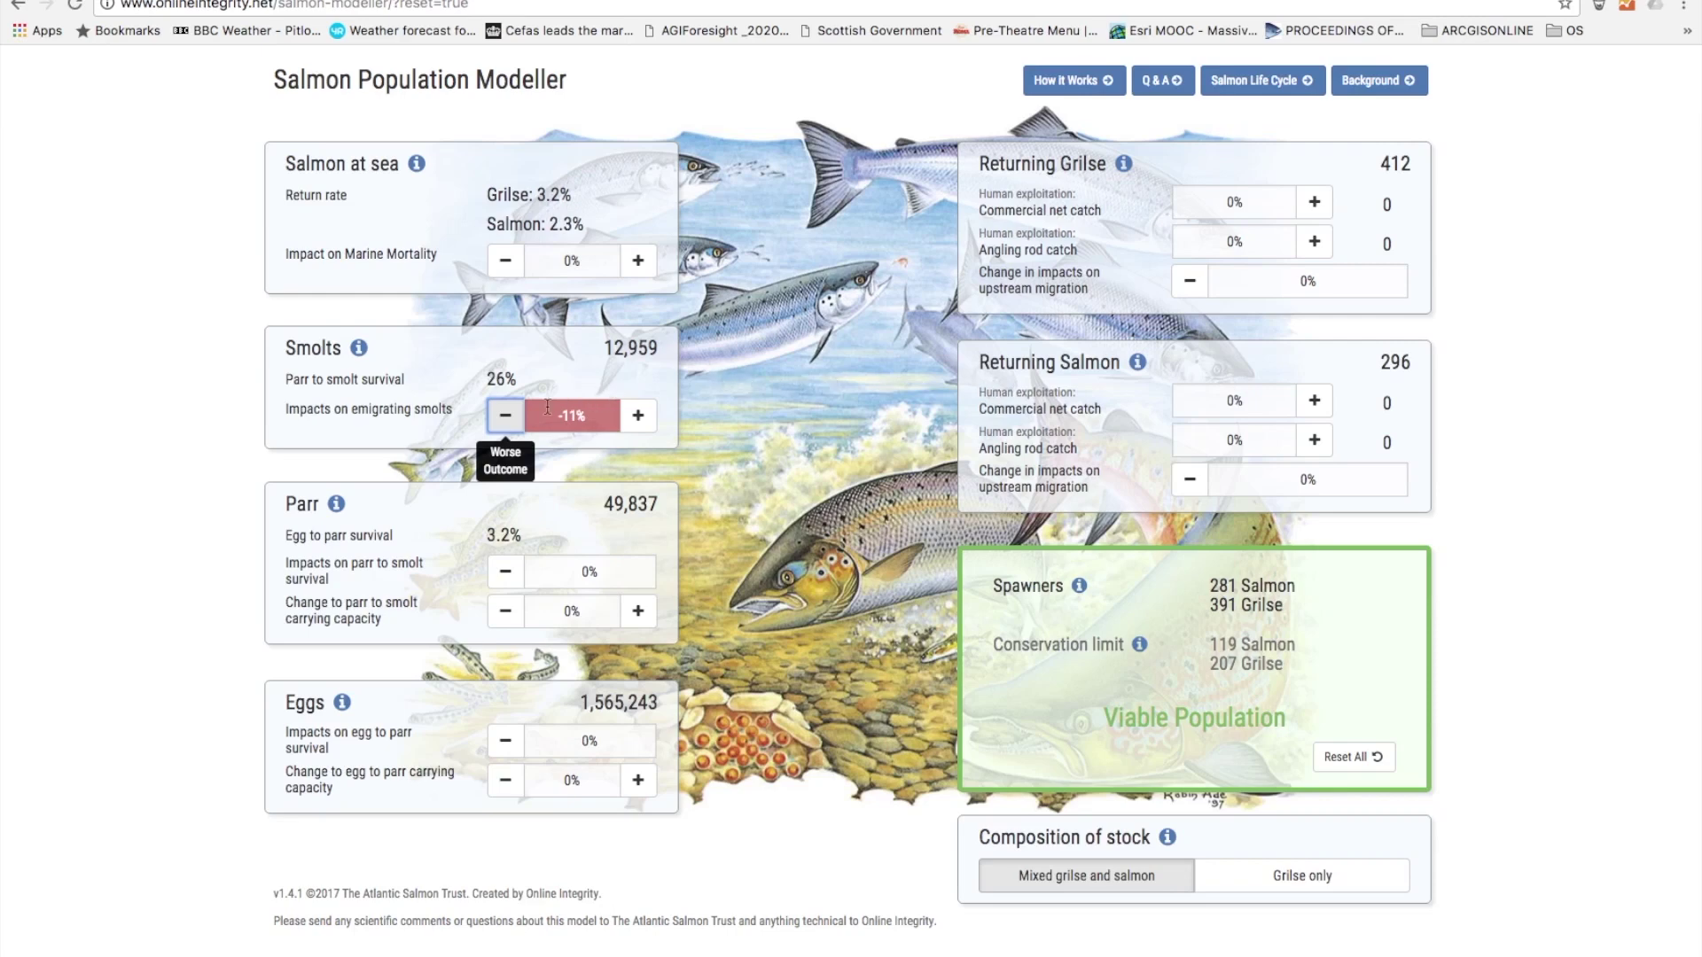
pyautogui.click(507, 416)
# - Deepen the emigrating-smolt impact to -20%, giving 12,859 smolts and 251 salmon spawners
pyautogui.click(507, 416)
pyautogui.click(507, 417)
pyautogui.click(507, 417)
pyautogui.click(507, 417)
pyautogui.click(507, 417)
pyautogui.click(507, 417)
pyautogui.click(507, 416)
pyautogui.click(507, 416)
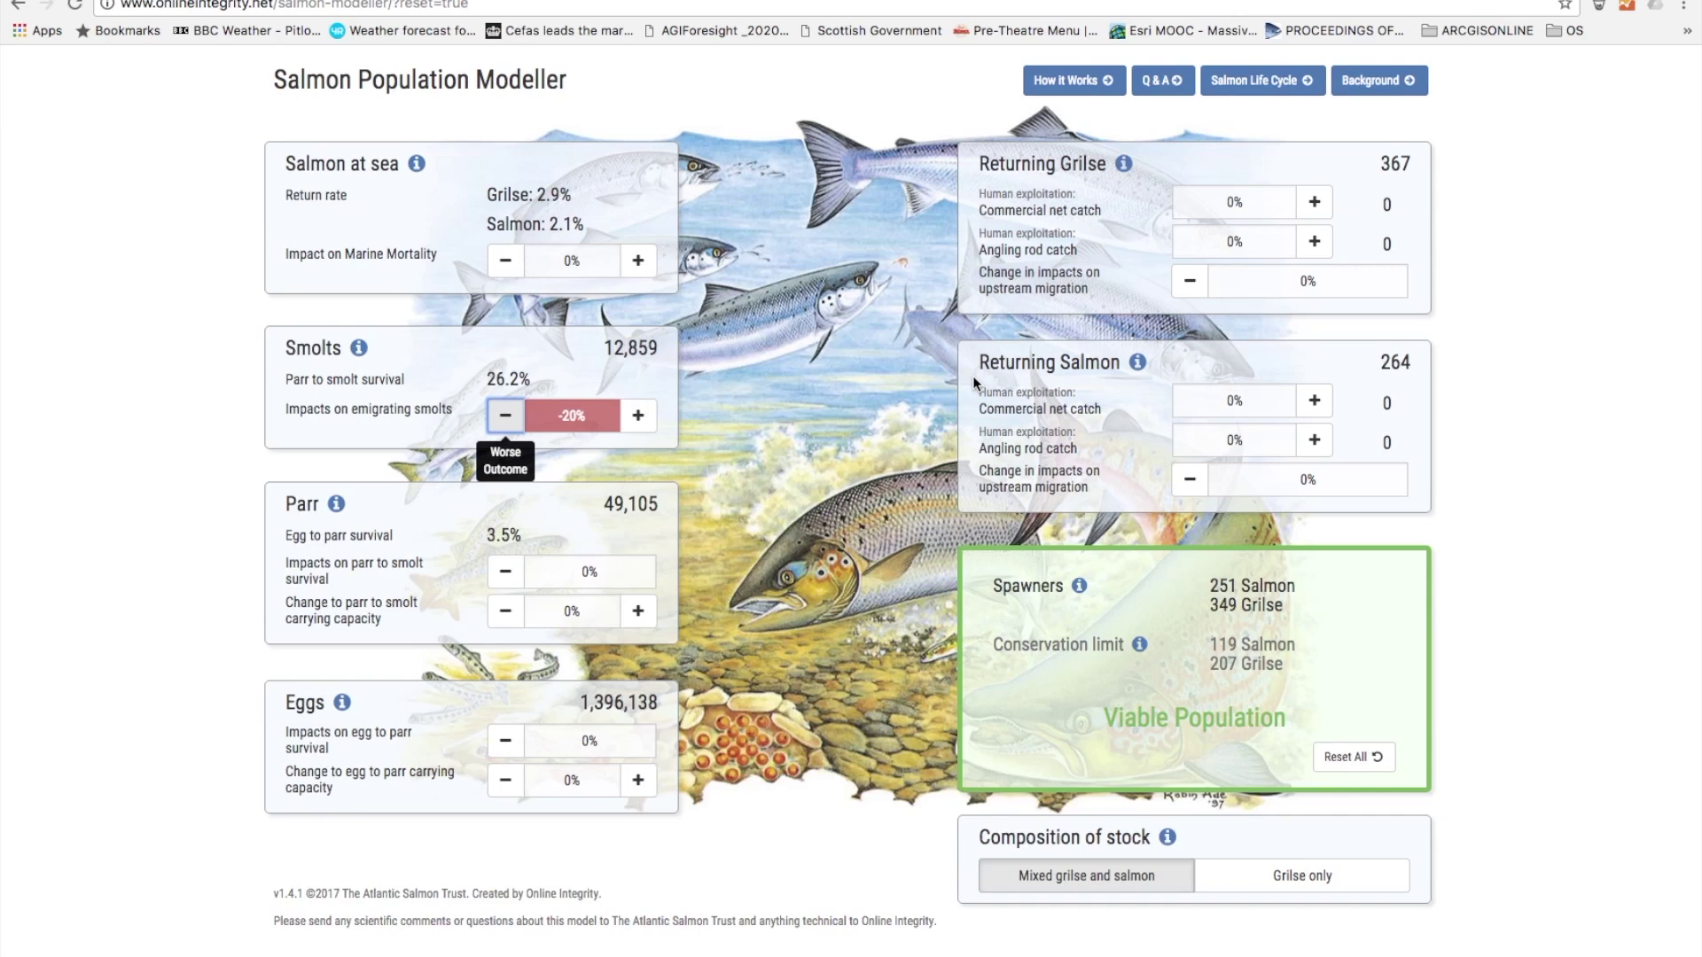
# - Push the emigrating-smolt impact to -48% until the Spawners box turns red as unsustainable
pyautogui.click(512, 434)
pyautogui.click(510, 424)
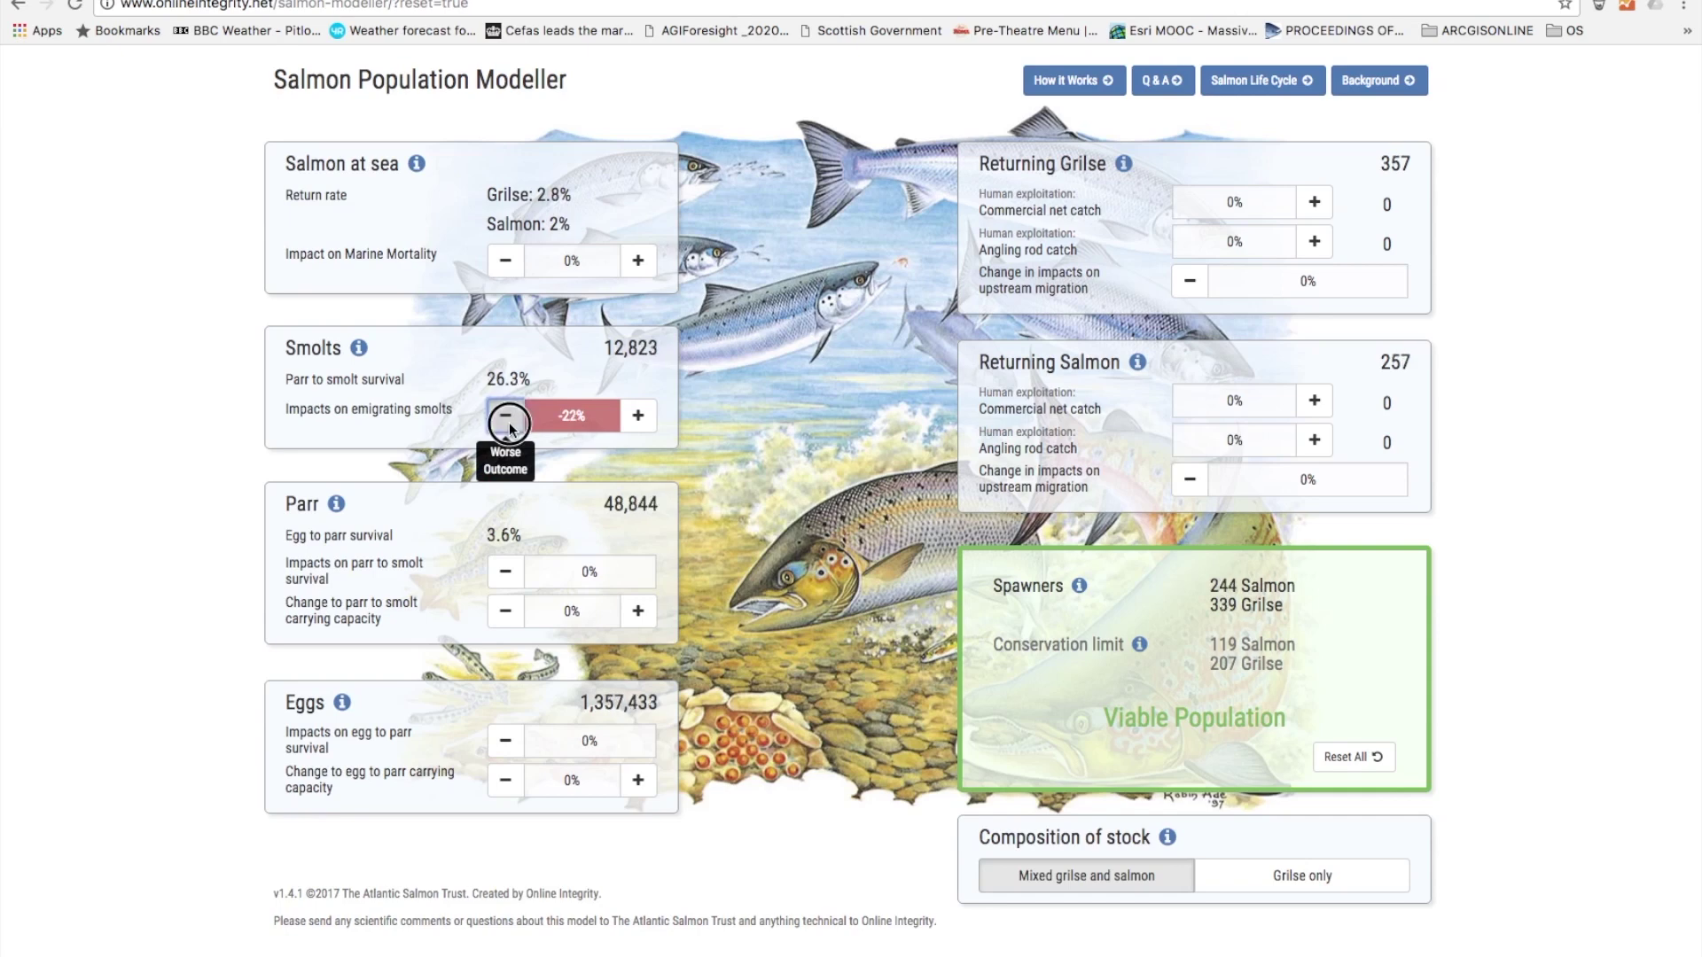
pyautogui.click(509, 422)
pyautogui.click(509, 422)
pyautogui.click(509, 422)
pyautogui.click(509, 422)
pyautogui.click(508, 422)
pyautogui.click(508, 422)
pyautogui.click(509, 422)
pyautogui.click(509, 422)
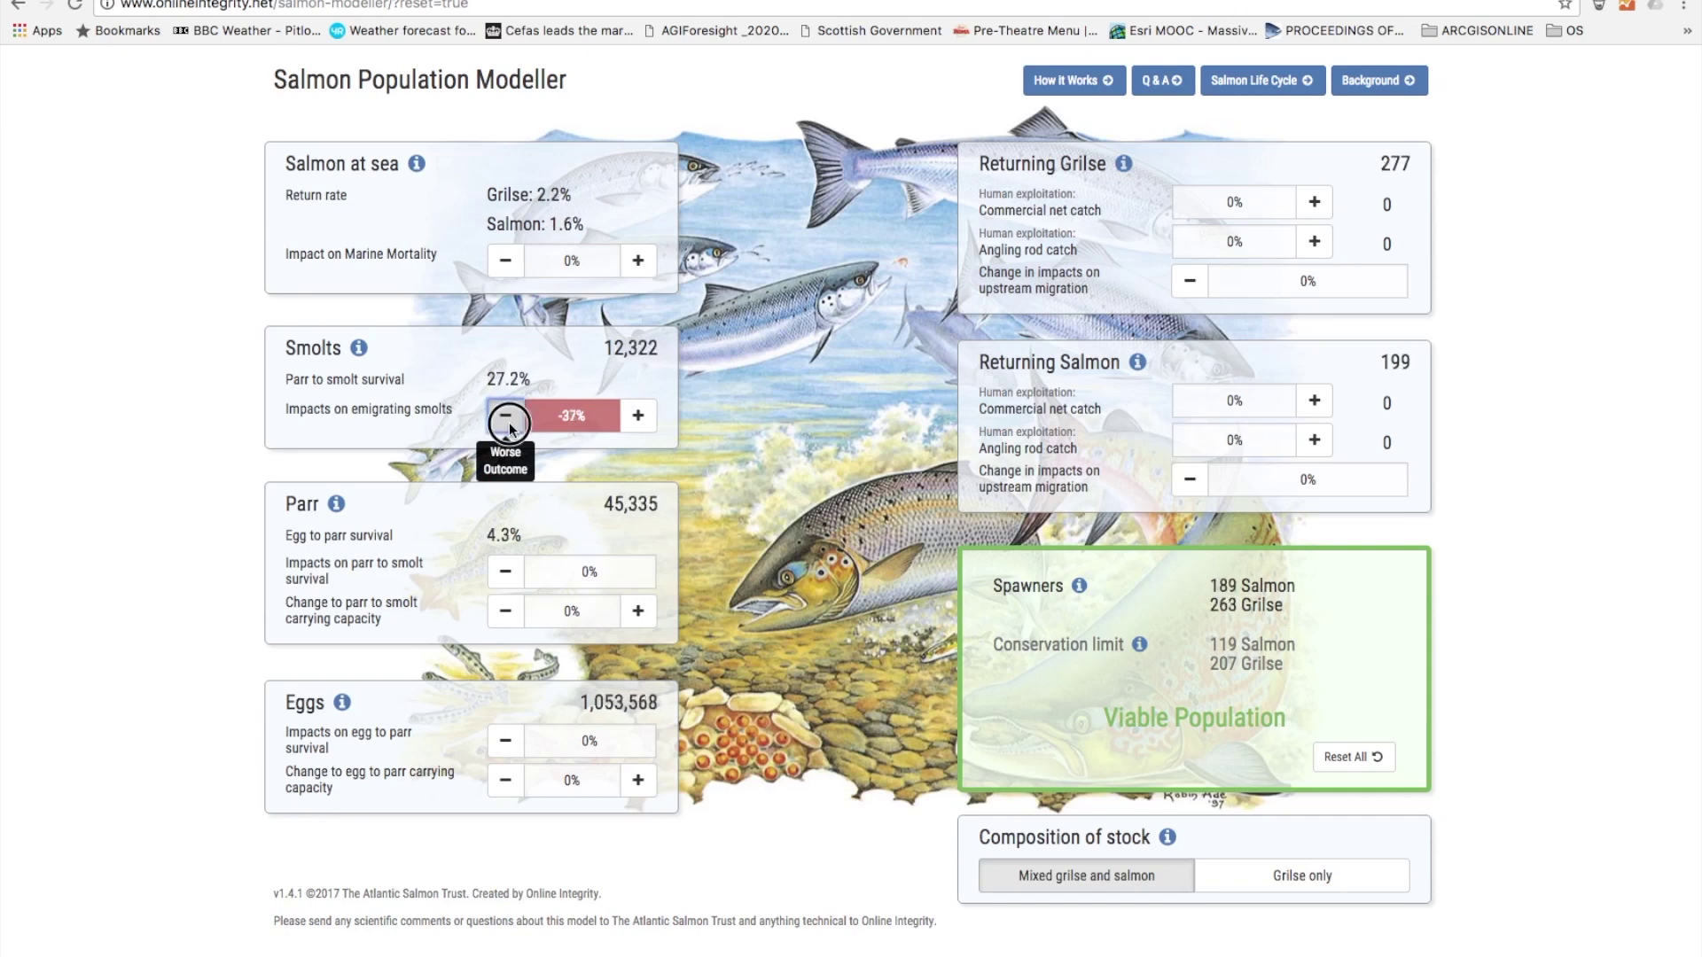
pyautogui.click(509, 422)
pyautogui.click(507, 415)
pyautogui.click(507, 416)
pyautogui.click(507, 416)
pyautogui.click(507, 416)
pyautogui.click(507, 415)
pyautogui.click(507, 416)
pyautogui.click(507, 416)
pyautogui.click(507, 416)
pyautogui.click(507, 416)
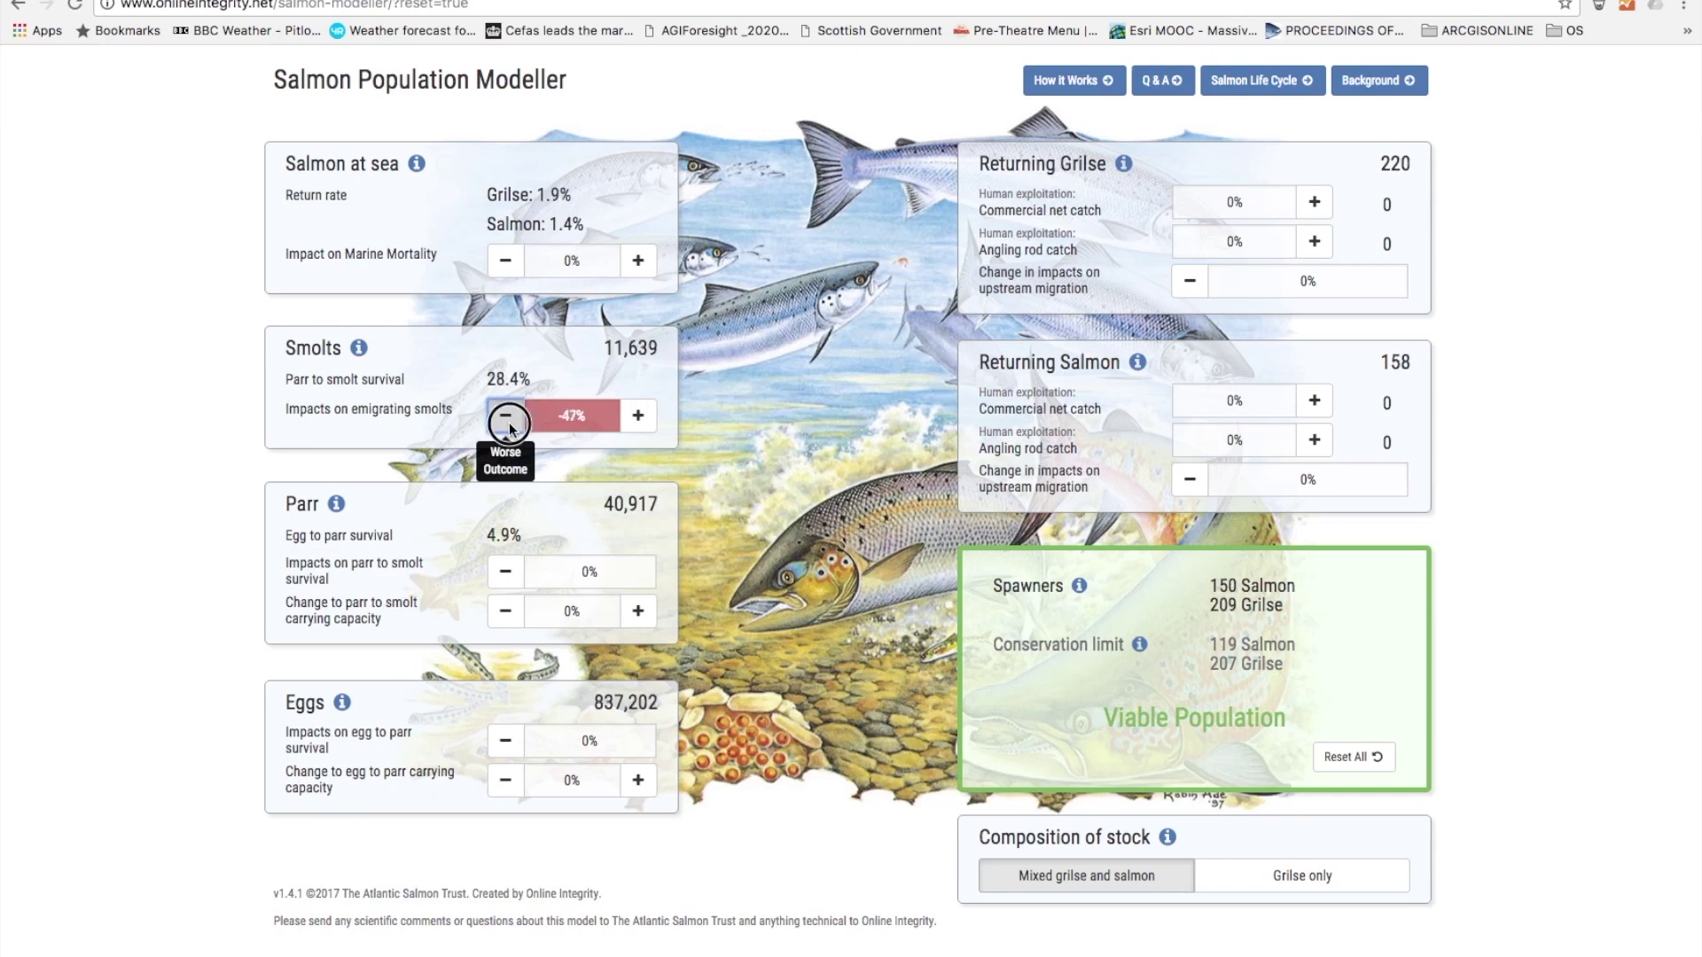
pyautogui.click(507, 416)
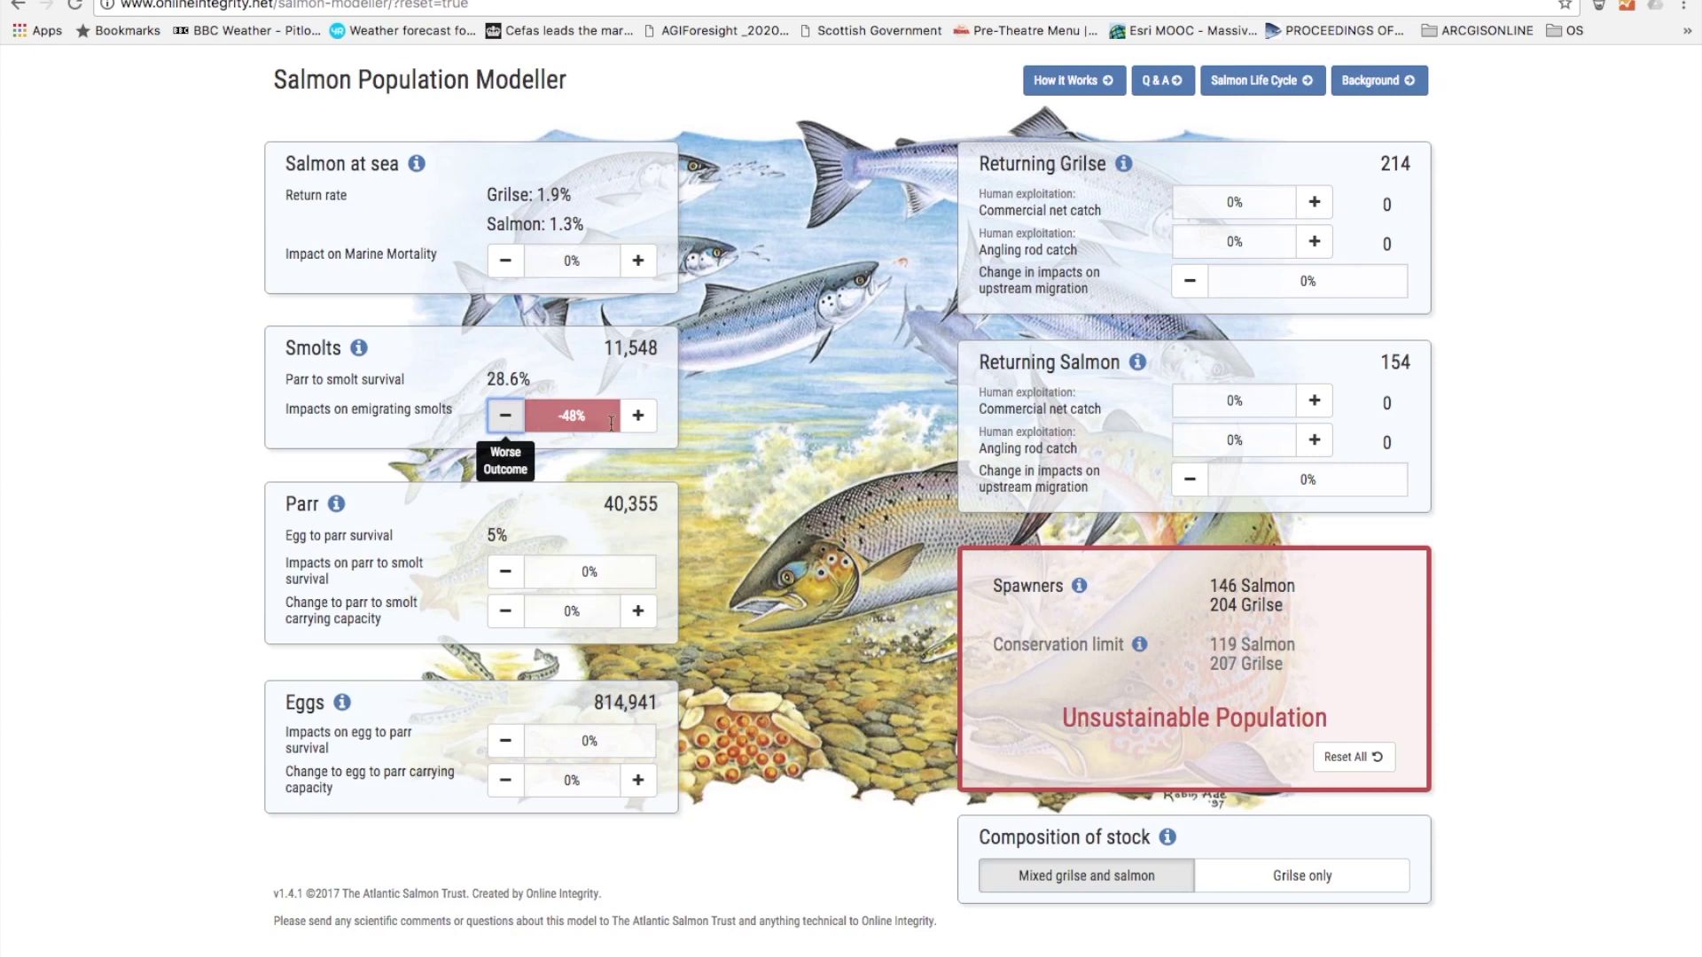
# - Ease the emigrating-smolt impact back to -3%, then reload to restore 316 salmon and 440 grilse
pyautogui.click(638, 416)
pyautogui.click(637, 415)
pyautogui.click(637, 416)
pyautogui.click(638, 416)
pyautogui.click(638, 416)
pyautogui.click(637, 416)
pyautogui.click(637, 415)
pyautogui.click(637, 416)
pyautogui.click(638, 416)
pyautogui.click(638, 416)
pyautogui.click(637, 416)
pyautogui.click(638, 415)
pyautogui.click(637, 415)
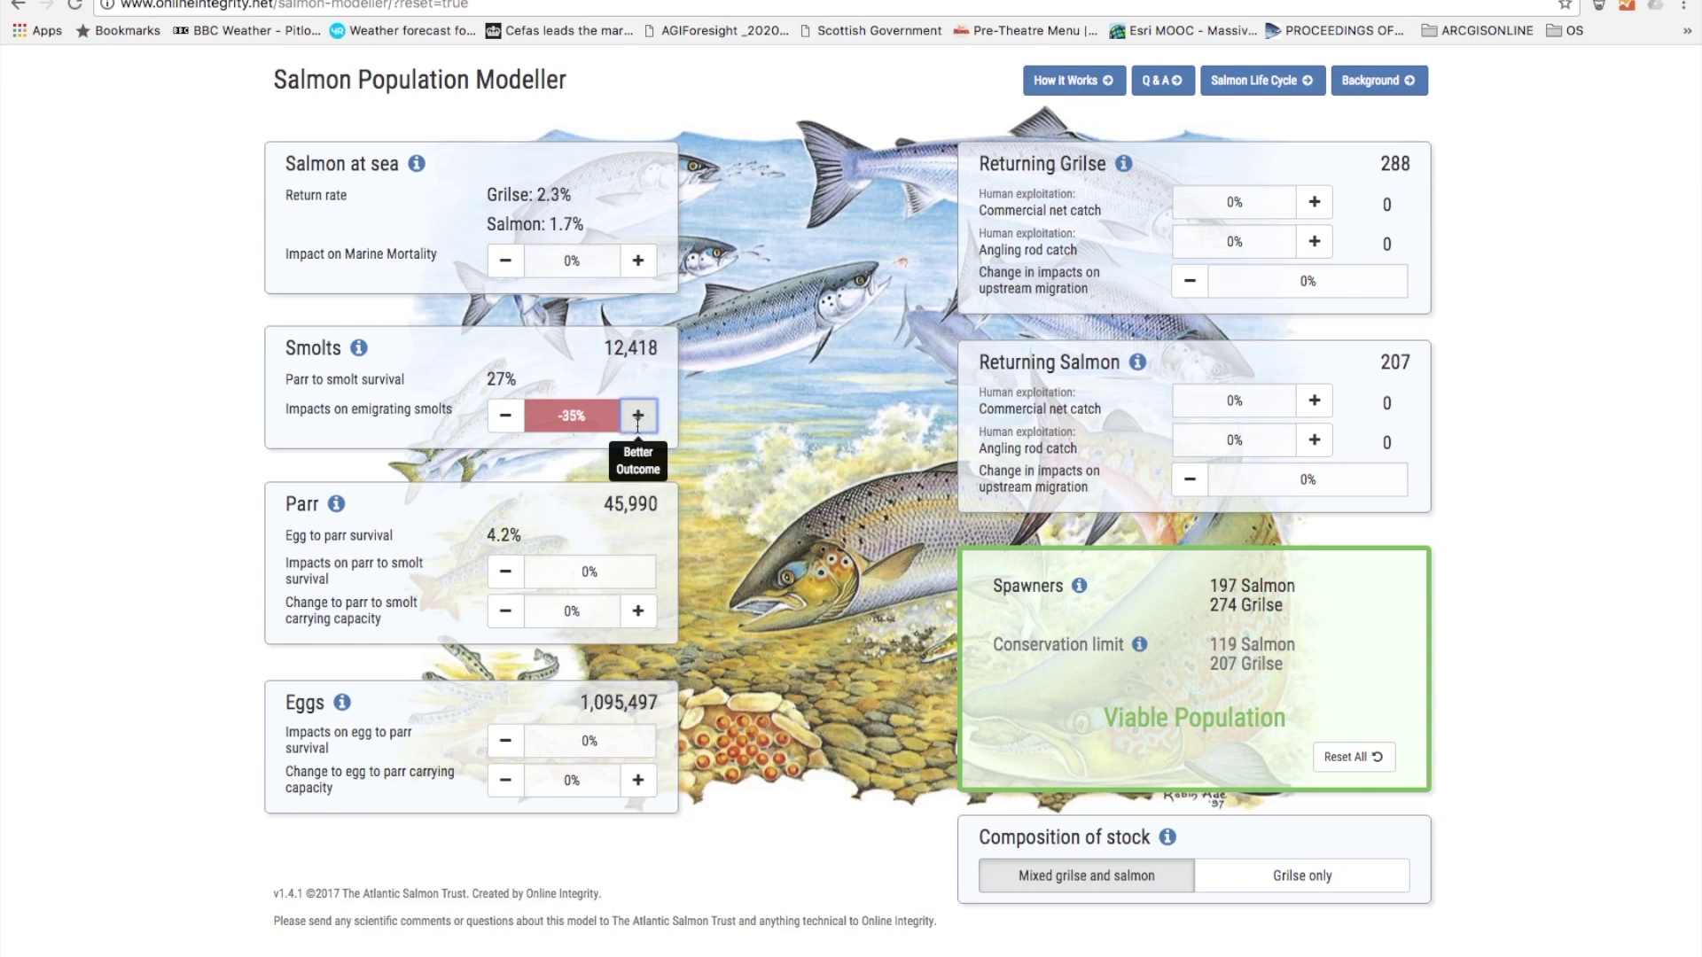
pyautogui.click(637, 415)
pyautogui.click(637, 416)
pyautogui.click(638, 415)
pyautogui.click(637, 416)
pyautogui.click(637, 416)
pyautogui.click(637, 416)
pyautogui.click(638, 416)
pyautogui.click(638, 416)
pyautogui.click(637, 415)
pyautogui.click(637, 416)
pyautogui.click(637, 416)
pyautogui.click(638, 416)
pyautogui.click(637, 416)
pyautogui.click(637, 416)
pyautogui.click(638, 415)
pyautogui.click(637, 416)
pyautogui.click(638, 416)
pyautogui.click(637, 416)
pyautogui.click(637, 416)
pyautogui.click(637, 416)
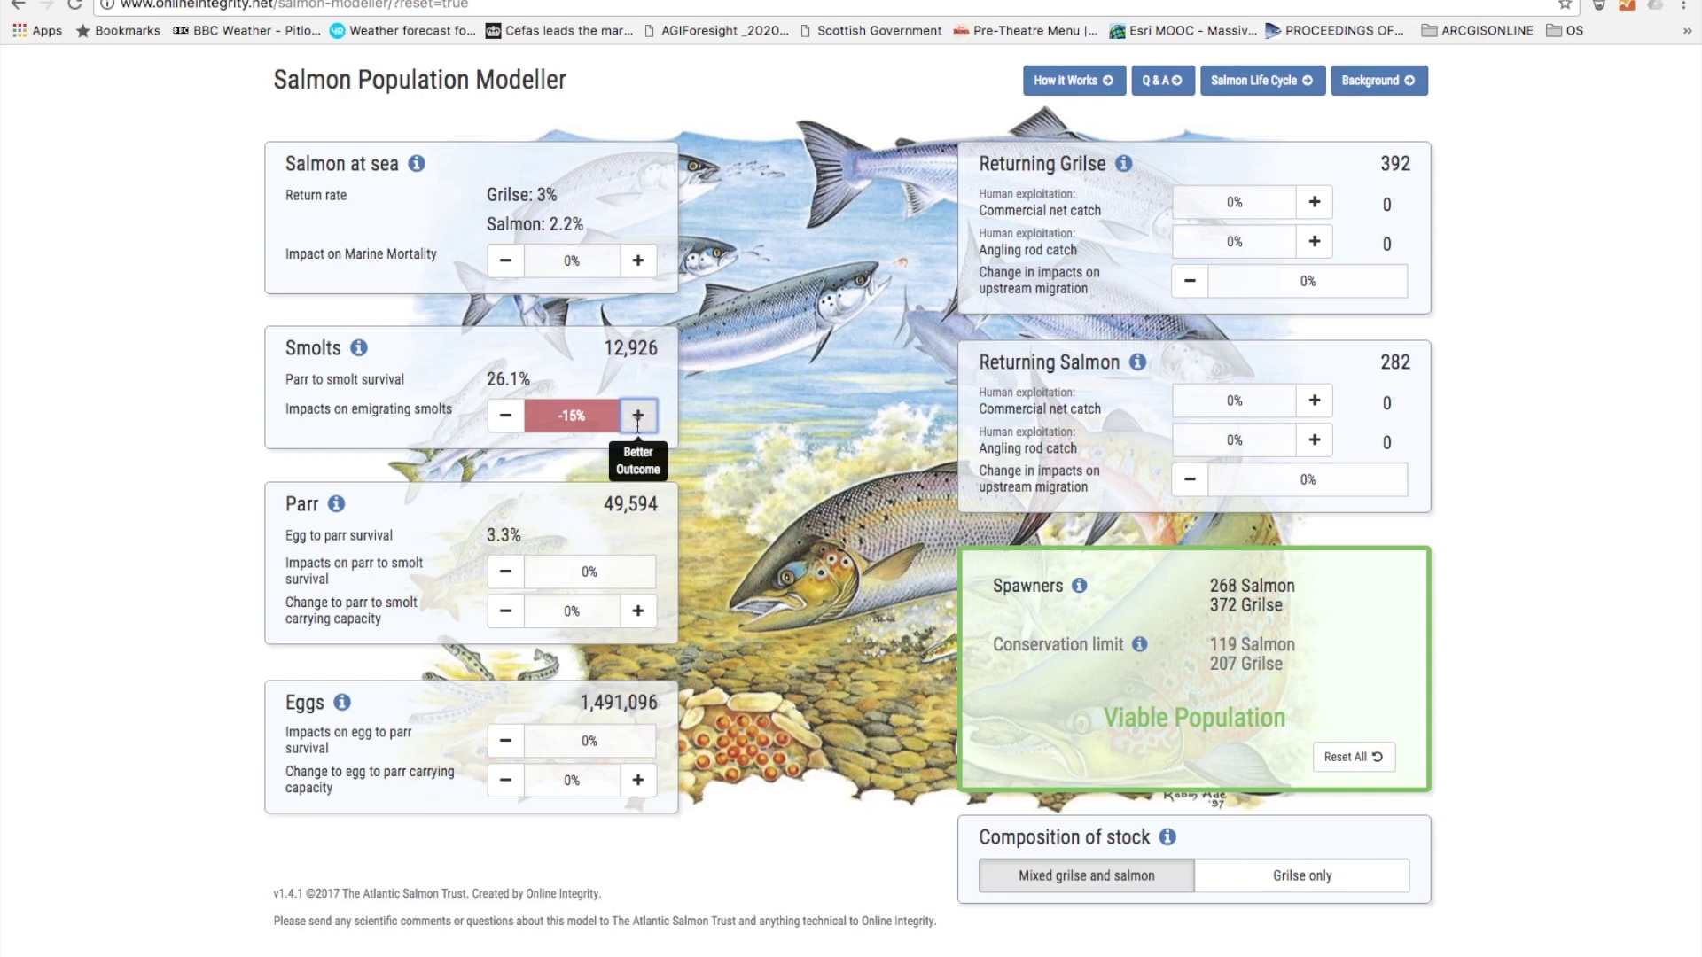
pyautogui.click(637, 416)
pyautogui.click(637, 416)
pyautogui.click(637, 416)
pyautogui.click(637, 416)
pyautogui.click(637, 416)
pyautogui.click(637, 416)
pyautogui.click(637, 416)
pyautogui.click(637, 416)
pyautogui.click(637, 416)
pyautogui.click(637, 416)
pyautogui.click(638, 416)
pyautogui.click(637, 415)
pyautogui.press('super+r')
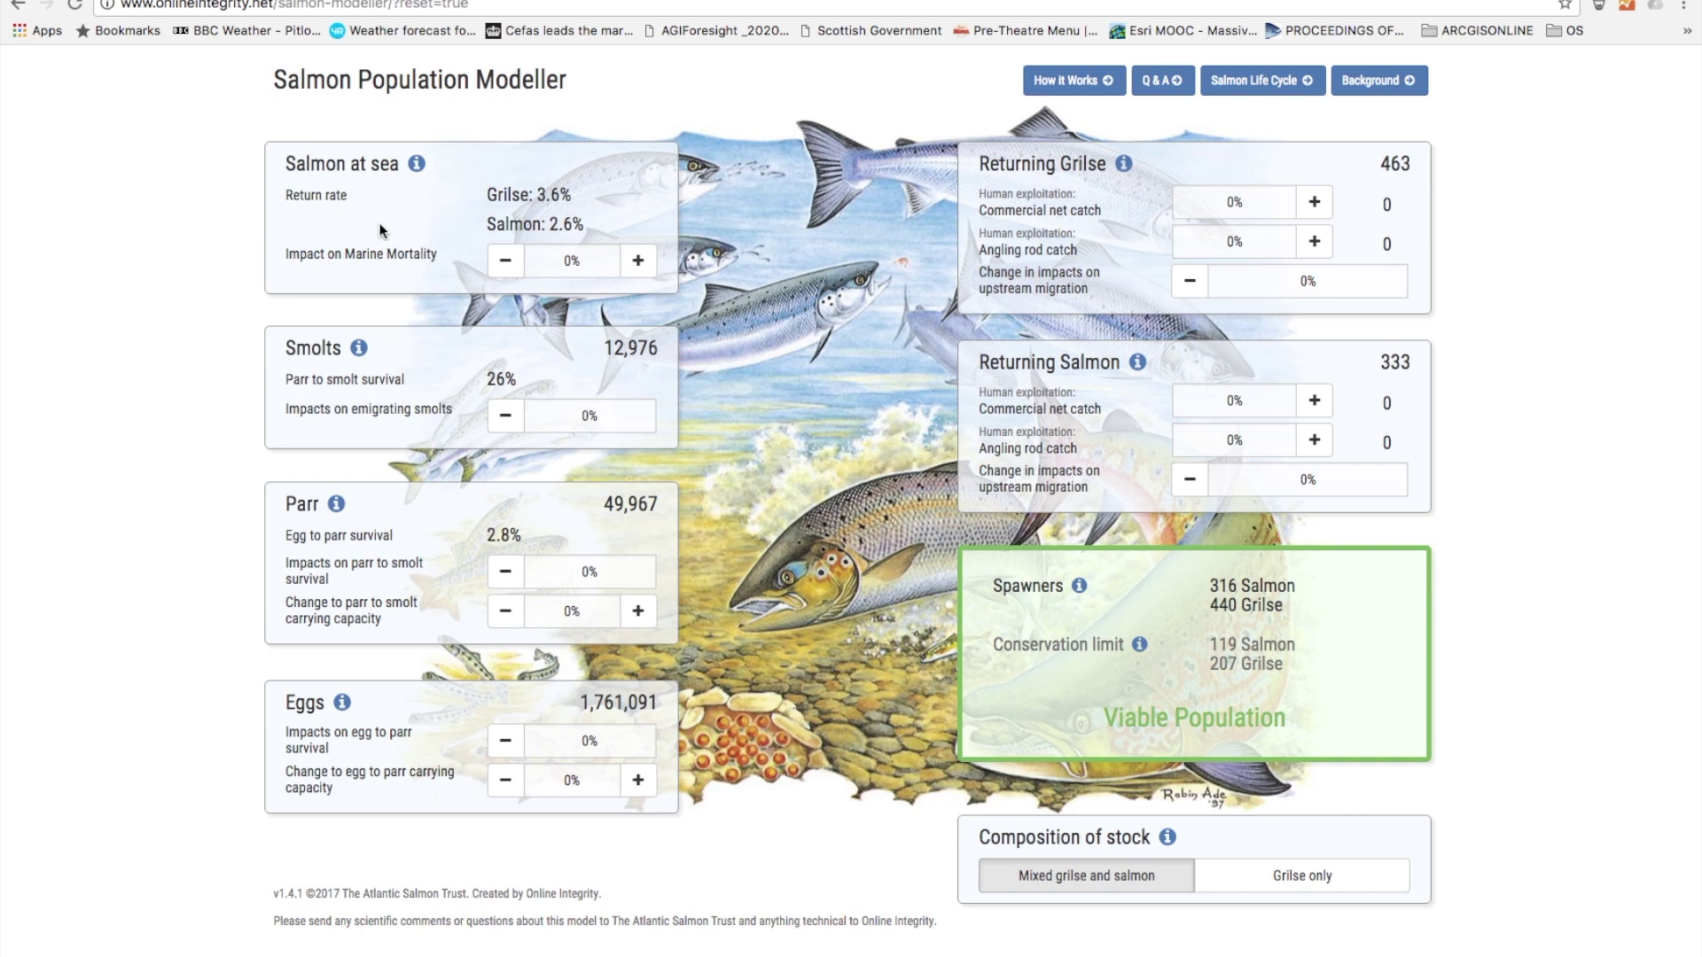
# - Lower the marine mortality impact to -10% (254 salmon, 353 grilse spawners), then reset all impacts
pyautogui.click(503, 261)
pyautogui.click(503, 261)
pyautogui.click(503, 261)
pyautogui.click(504, 261)
pyautogui.click(504, 260)
pyautogui.click(503, 260)
pyautogui.click(503, 260)
pyautogui.click(502, 261)
pyautogui.click(501, 261)
pyautogui.click(501, 261)
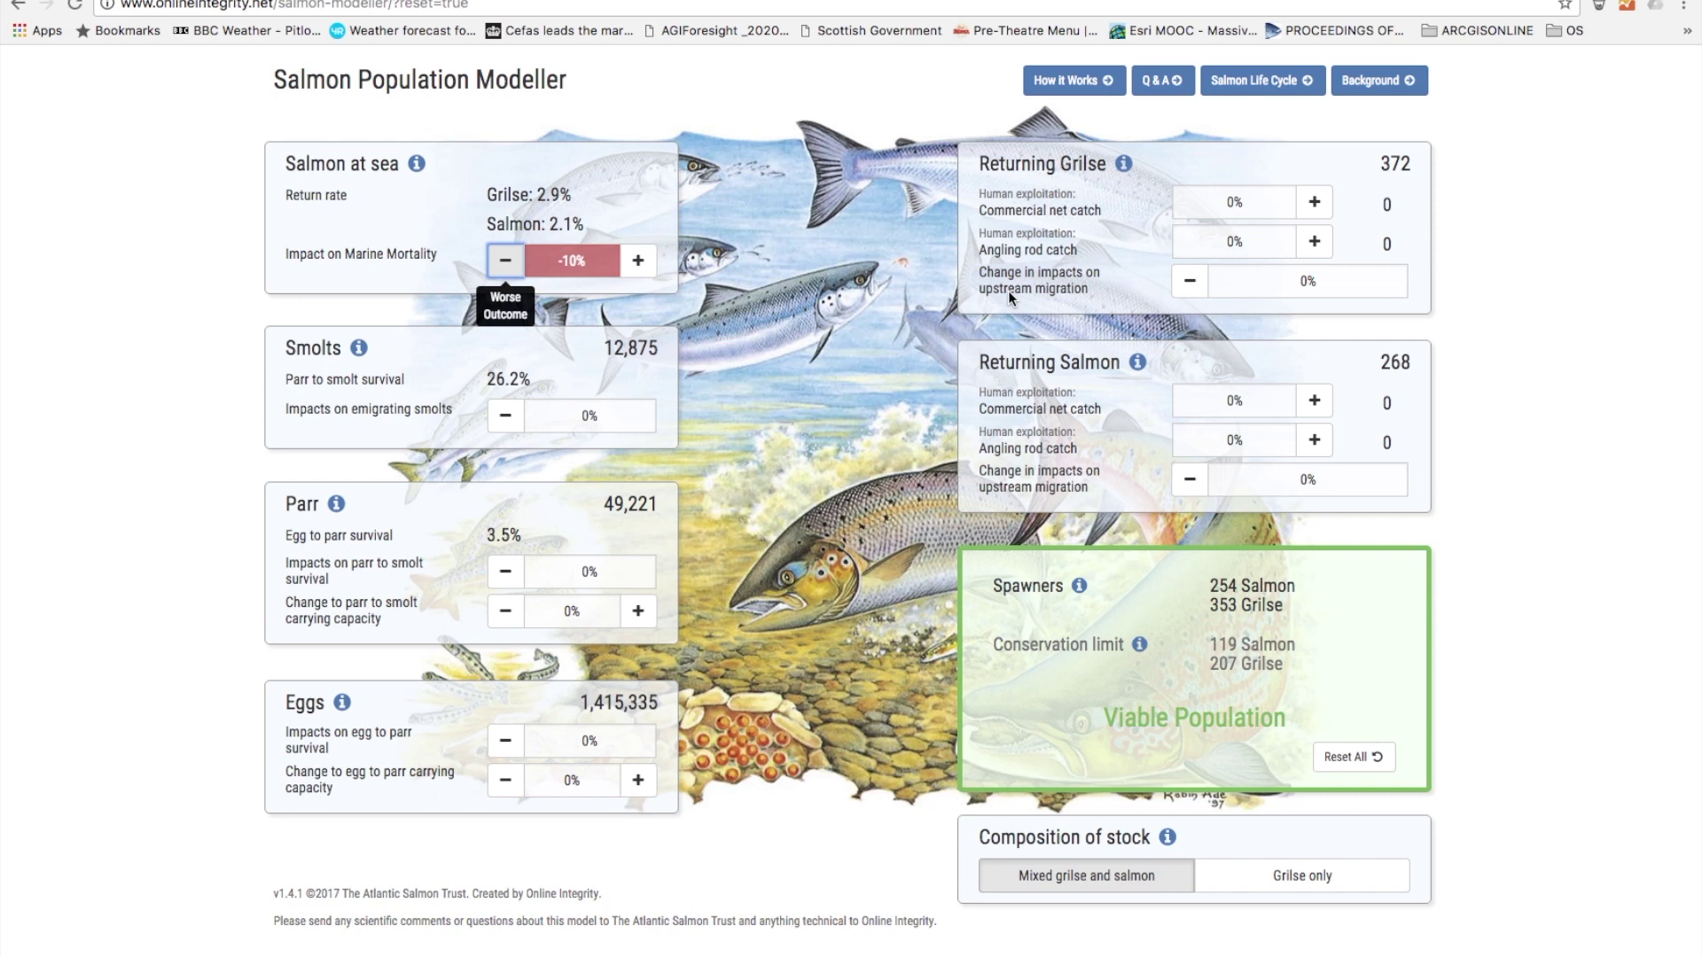
pyautogui.click(1339, 754)
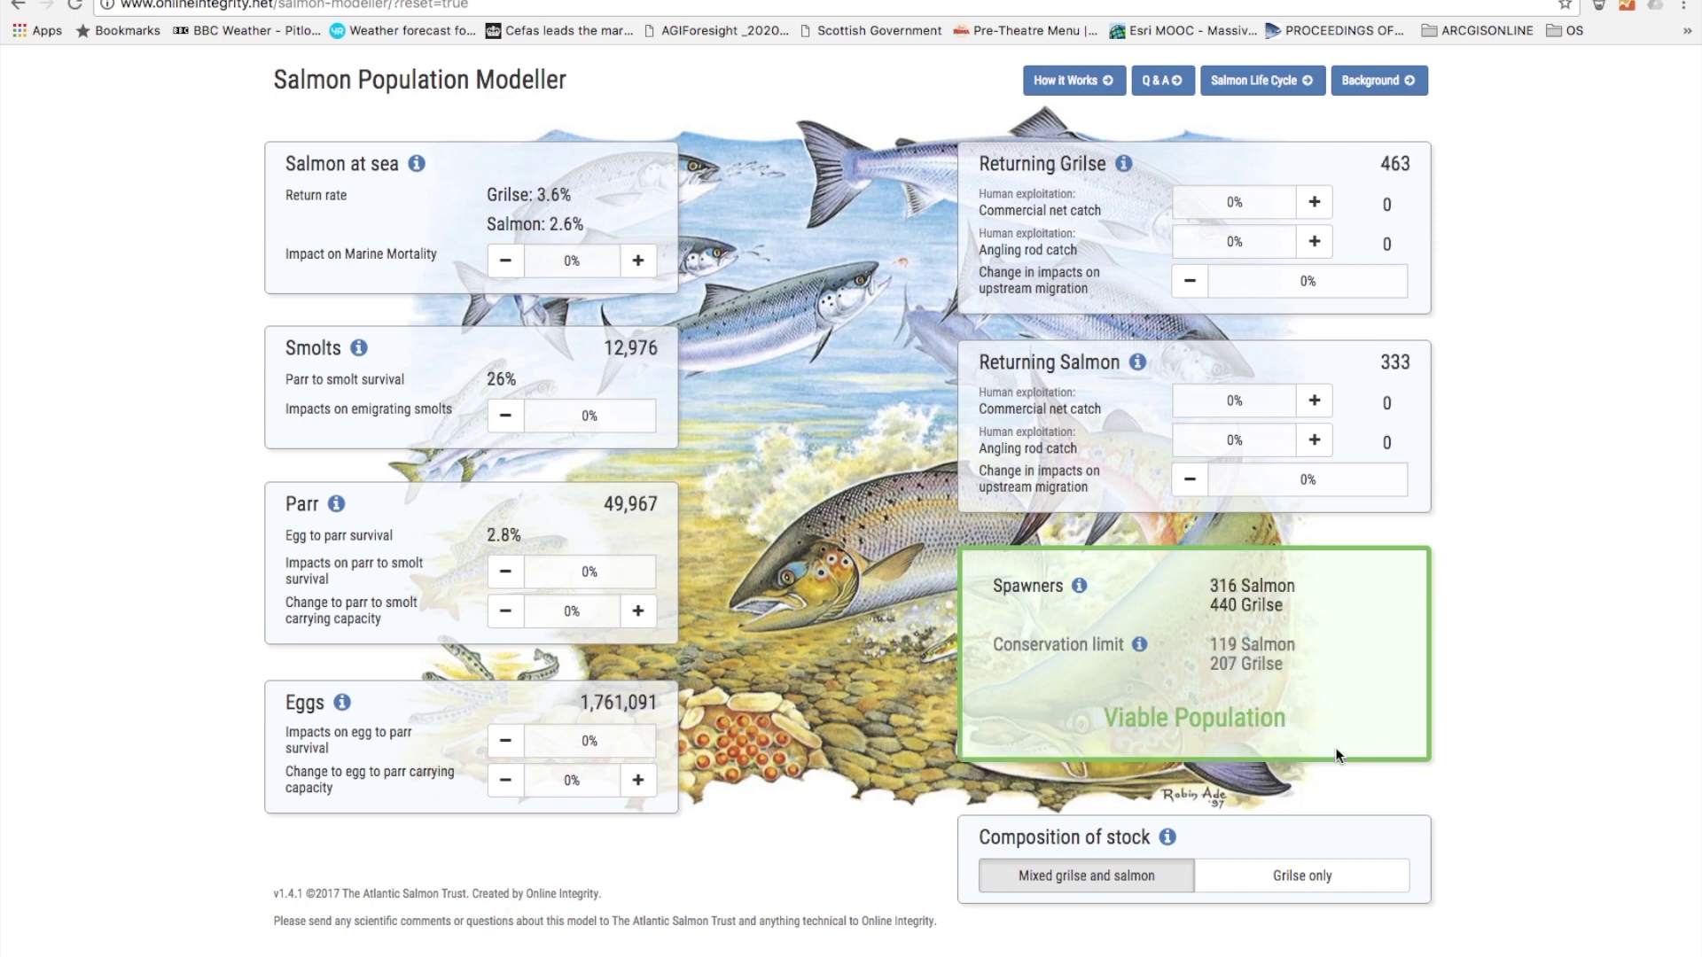
# - Worsen the emigrating-smolt impact to -20%, dropping spawners to 251 salmon and 349 grilse
pyautogui.click(515, 415)
pyautogui.click(515, 415)
pyautogui.click(514, 415)
pyautogui.click(514, 415)
pyautogui.click(514, 415)
pyautogui.click(514, 415)
pyautogui.click(515, 415)
pyautogui.click(514, 415)
pyautogui.click(514, 415)
pyautogui.click(505, 415)
pyautogui.click(505, 415)
pyautogui.click(505, 415)
pyautogui.click(506, 415)
pyautogui.click(506, 415)
pyautogui.click(505, 415)
pyautogui.click(505, 415)
pyautogui.click(515, 414)
pyautogui.click(514, 415)
pyautogui.click(514, 415)
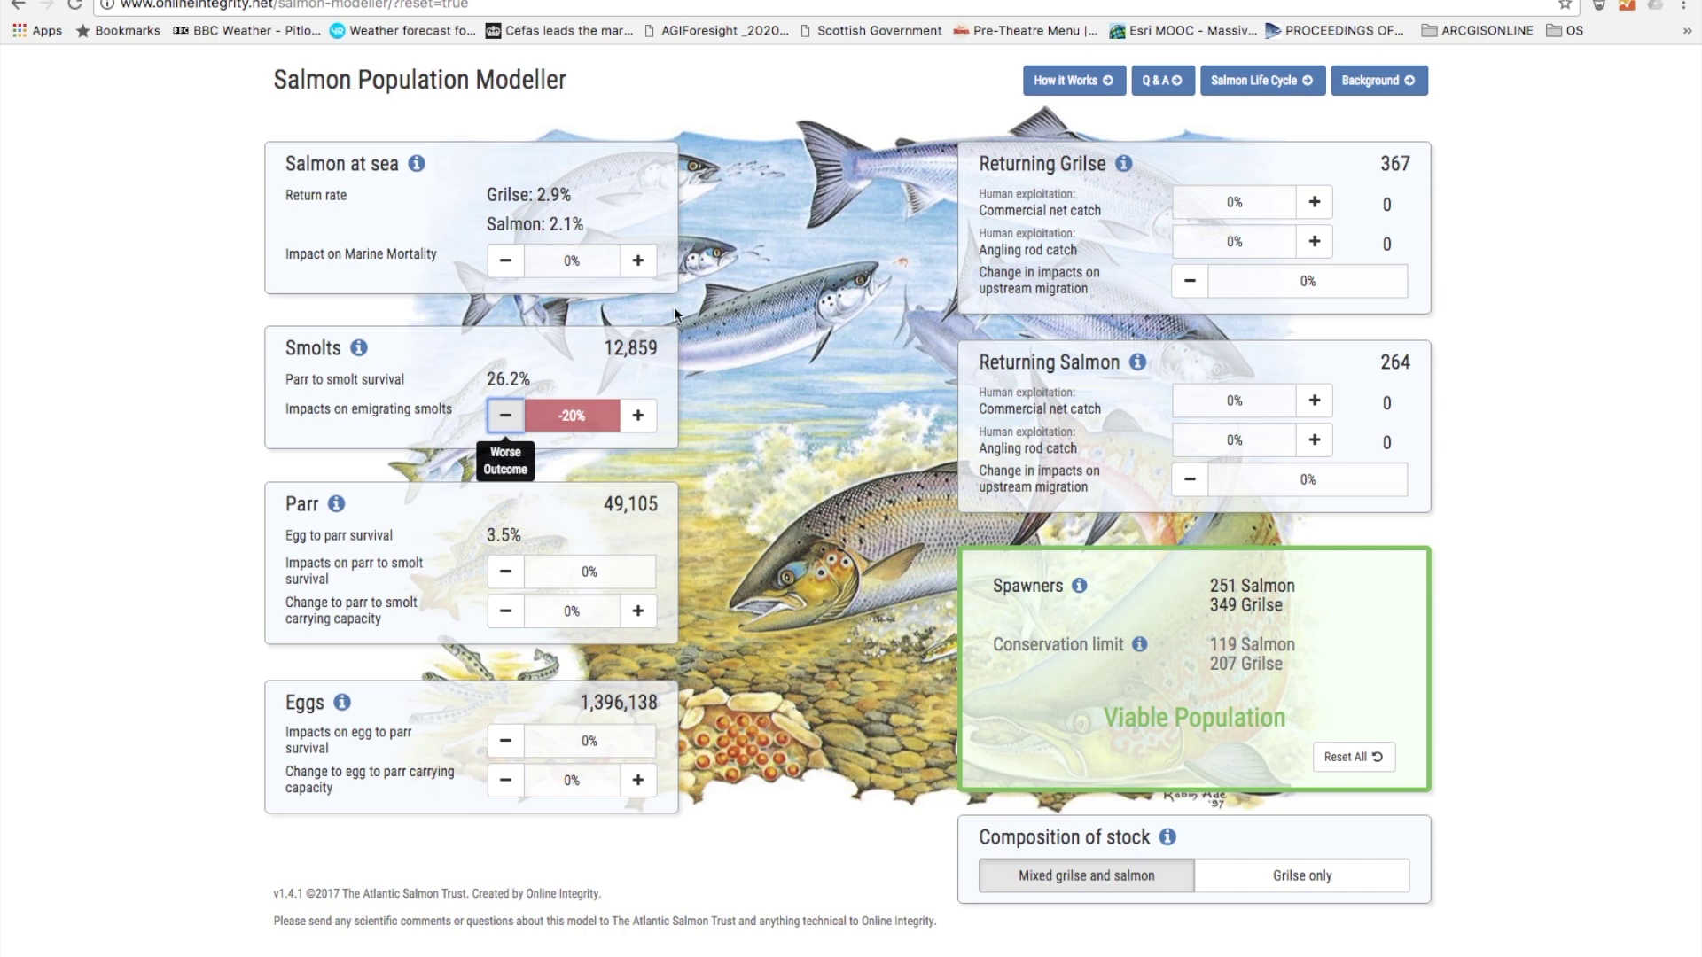
# - Raise the marine mortality impact to +17% so returning fish numbers increase
pyautogui.click(640, 266)
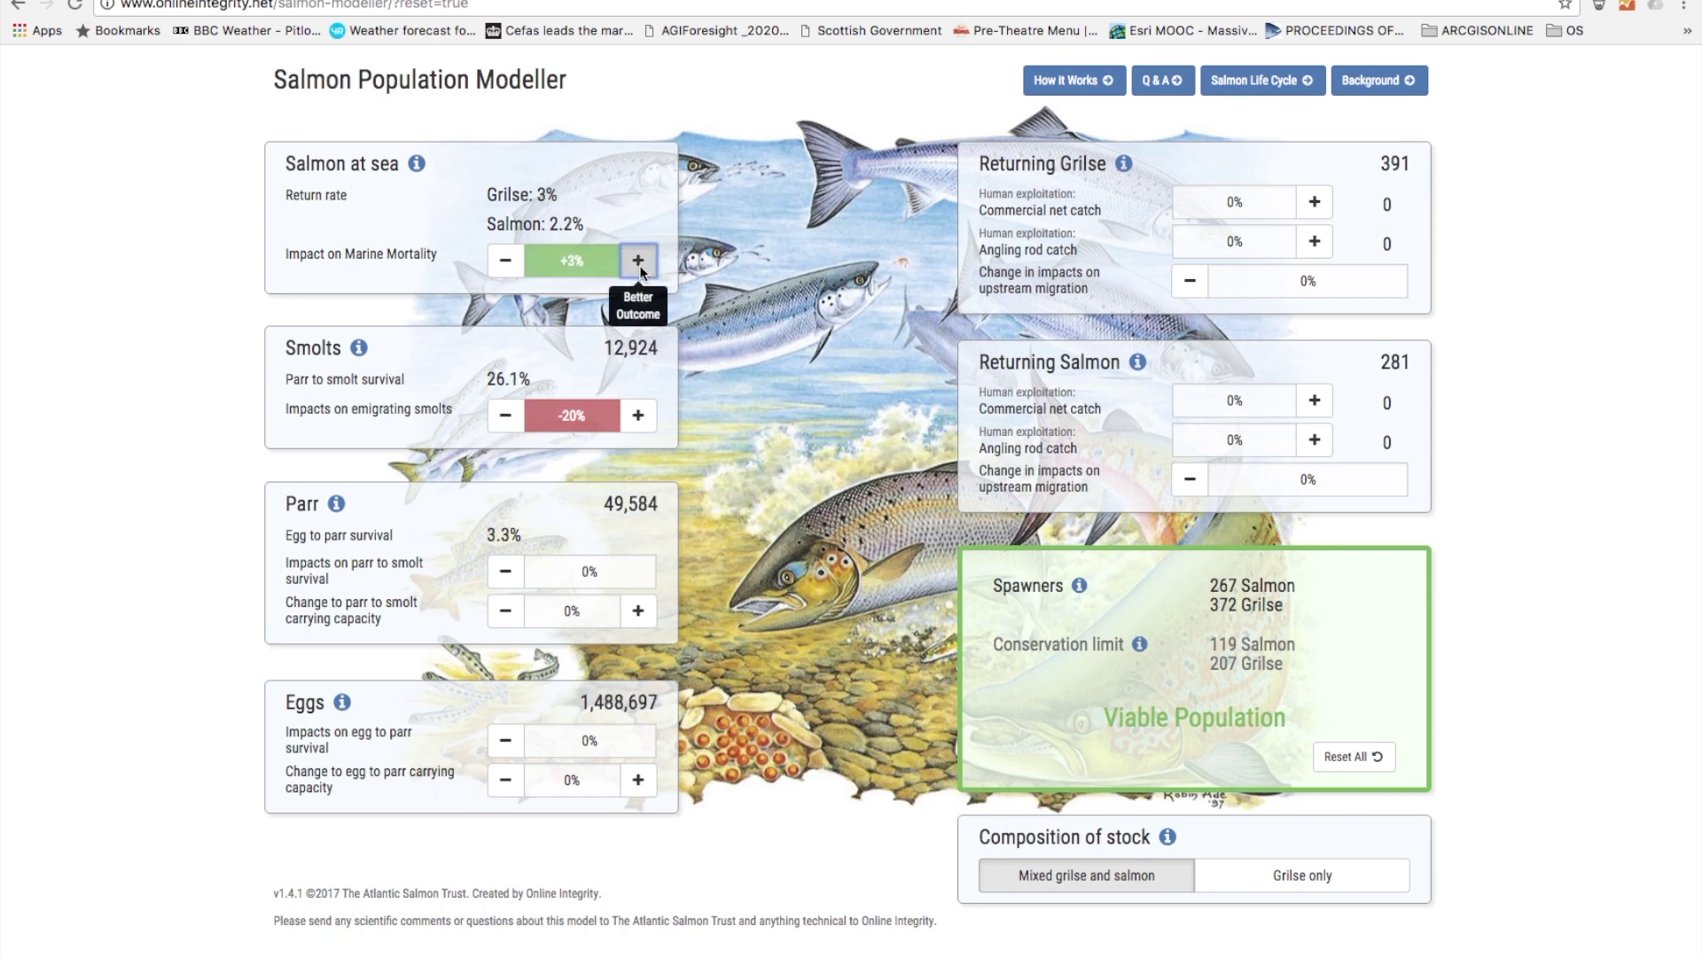
pyautogui.click(638, 262)
pyautogui.click(638, 262)
pyautogui.click(639, 261)
pyautogui.click(638, 262)
pyautogui.click(639, 261)
pyautogui.click(638, 262)
pyautogui.click(638, 262)
pyautogui.click(638, 261)
pyautogui.click(639, 261)
pyautogui.click(639, 261)
pyautogui.click(638, 261)
pyautogui.click(638, 261)
pyautogui.click(638, 262)
pyautogui.click(638, 262)
pyautogui.click(638, 261)
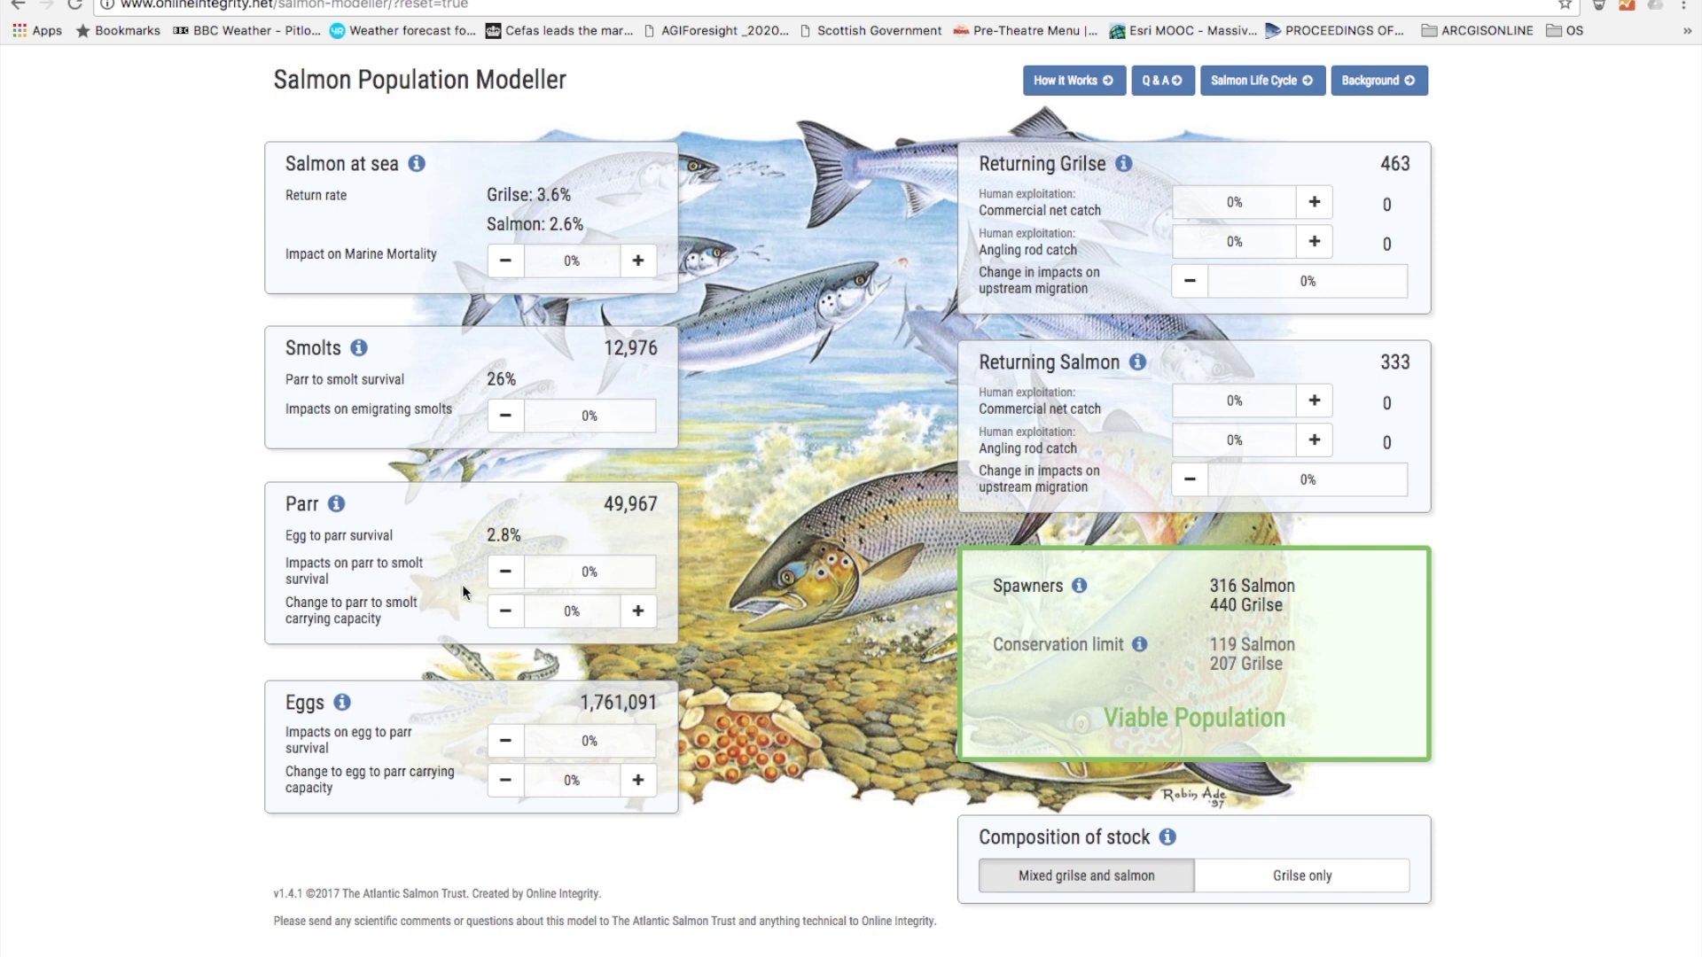
# - Push marine mortality impact to -28% until spawners become unsustainable (146 salmon, 203 grilse), then reset all impacts
pyautogui.click(505, 261)
pyautogui.click(505, 261)
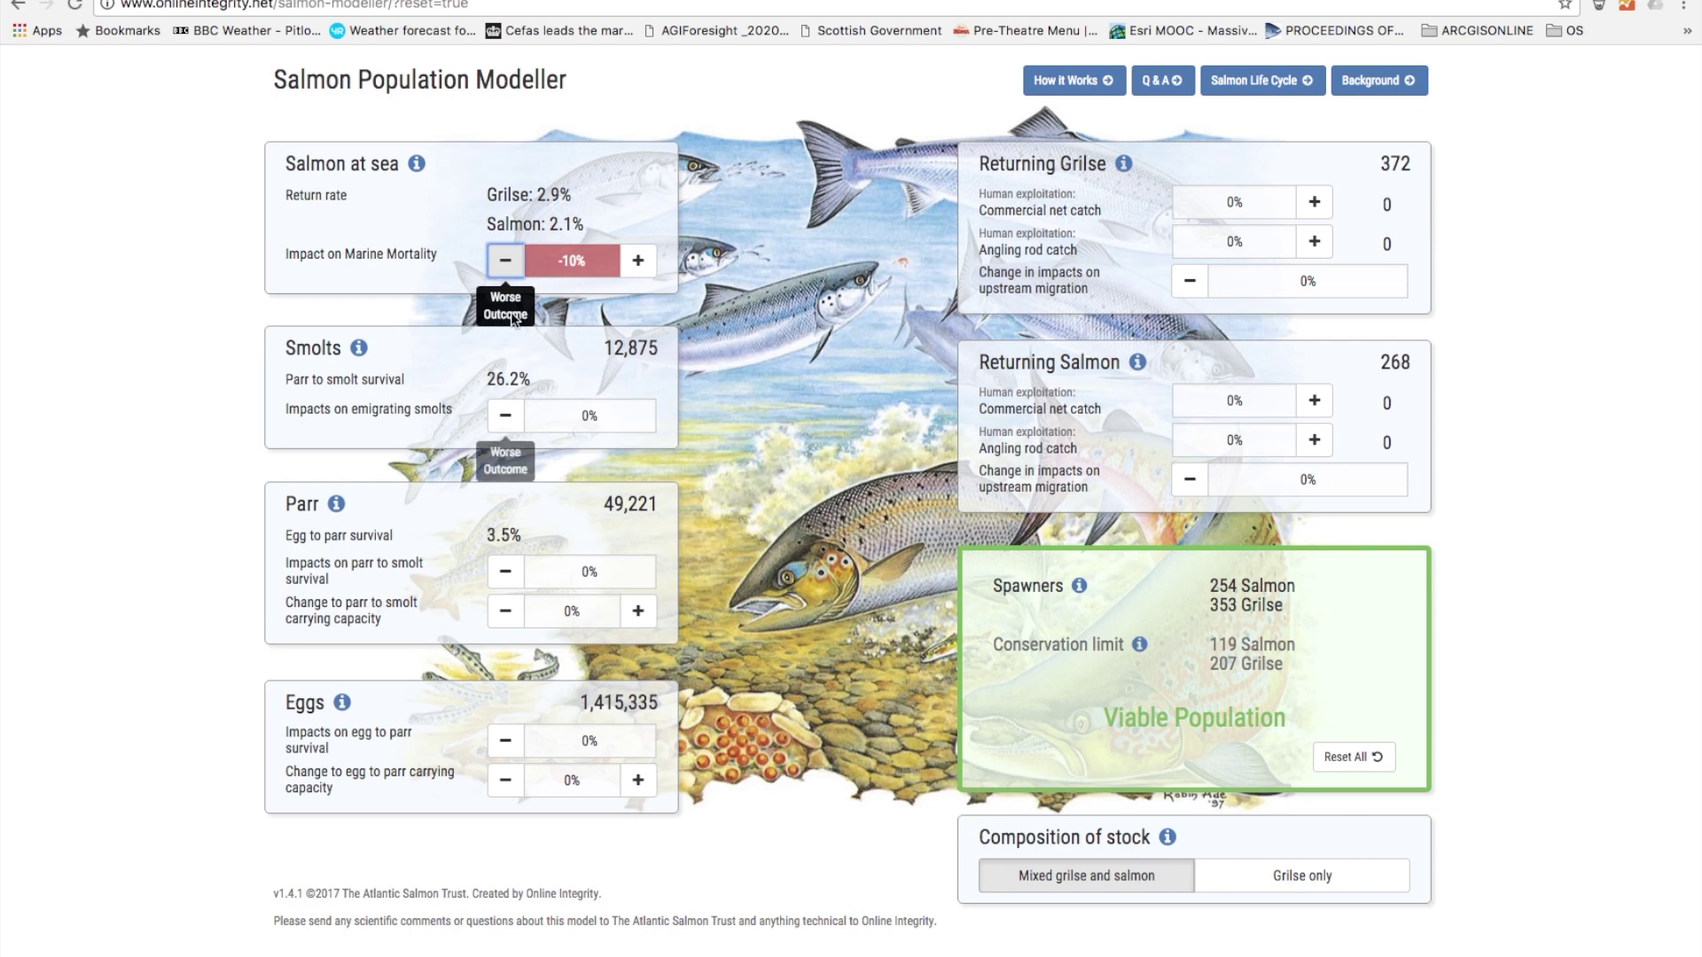
pyautogui.doubleClick(503, 261)
pyautogui.doubleClick(503, 261)
pyautogui.doubleClick(504, 261)
pyautogui.doubleClick(503, 261)
pyautogui.doubleClick(504, 262)
pyautogui.doubleClick(503, 261)
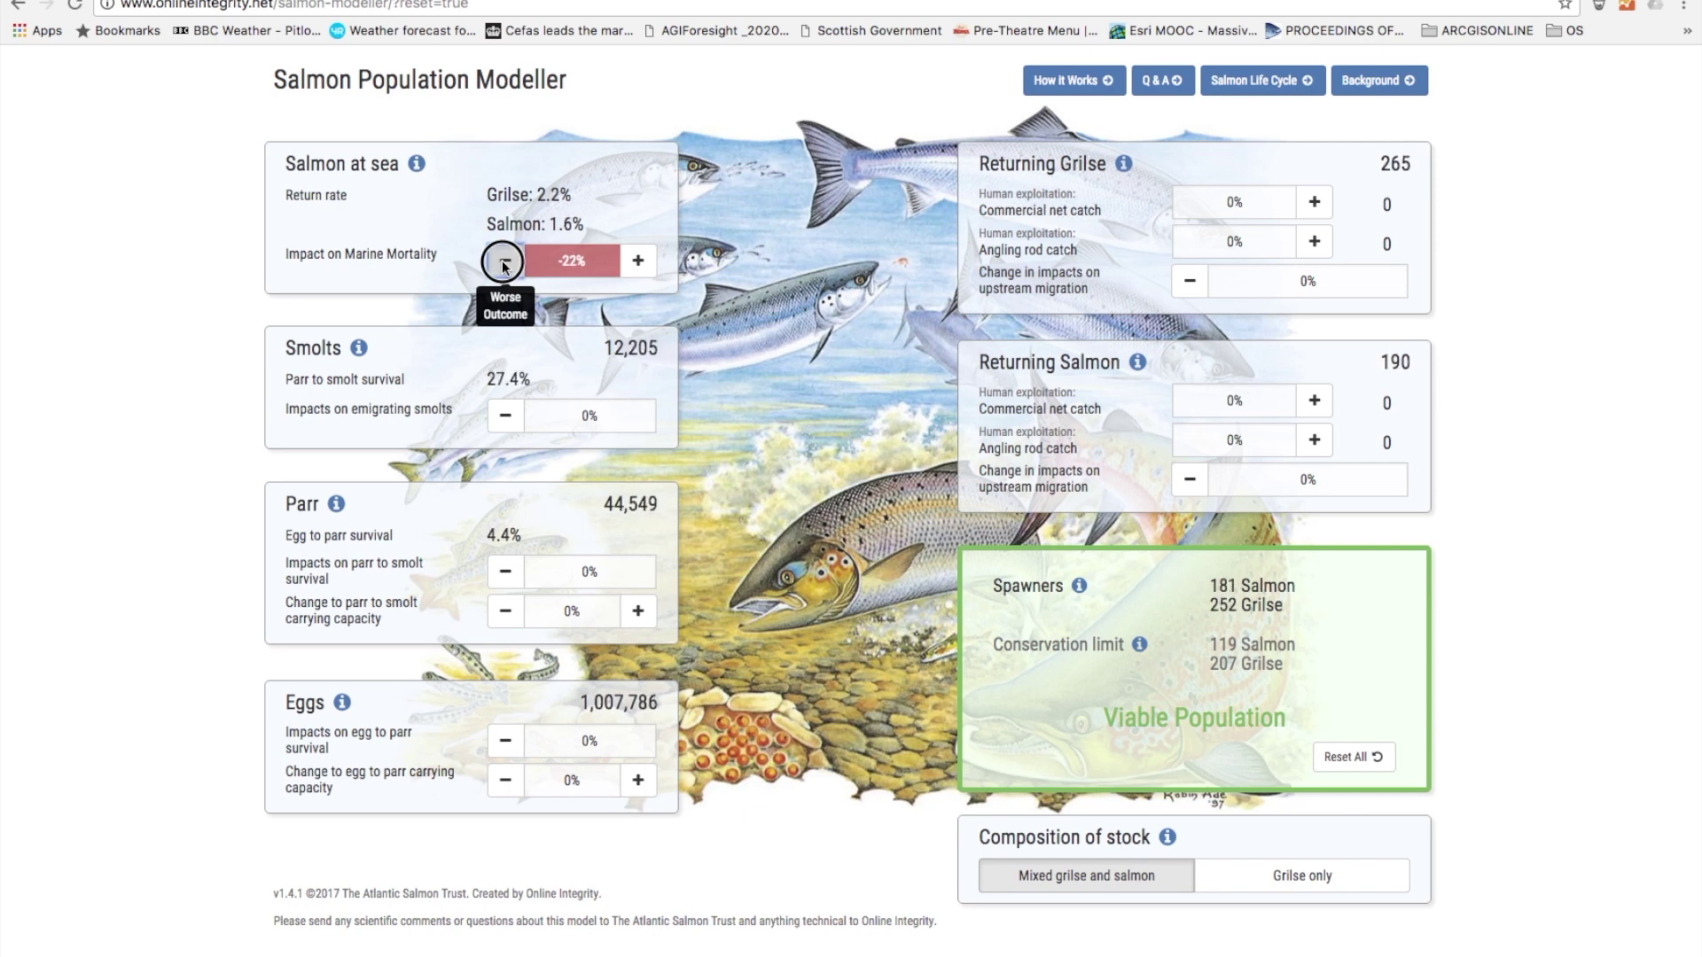
pyautogui.doubleClick(503, 262)
pyautogui.click(503, 262)
pyautogui.click(504, 262)
pyautogui.click(504, 262)
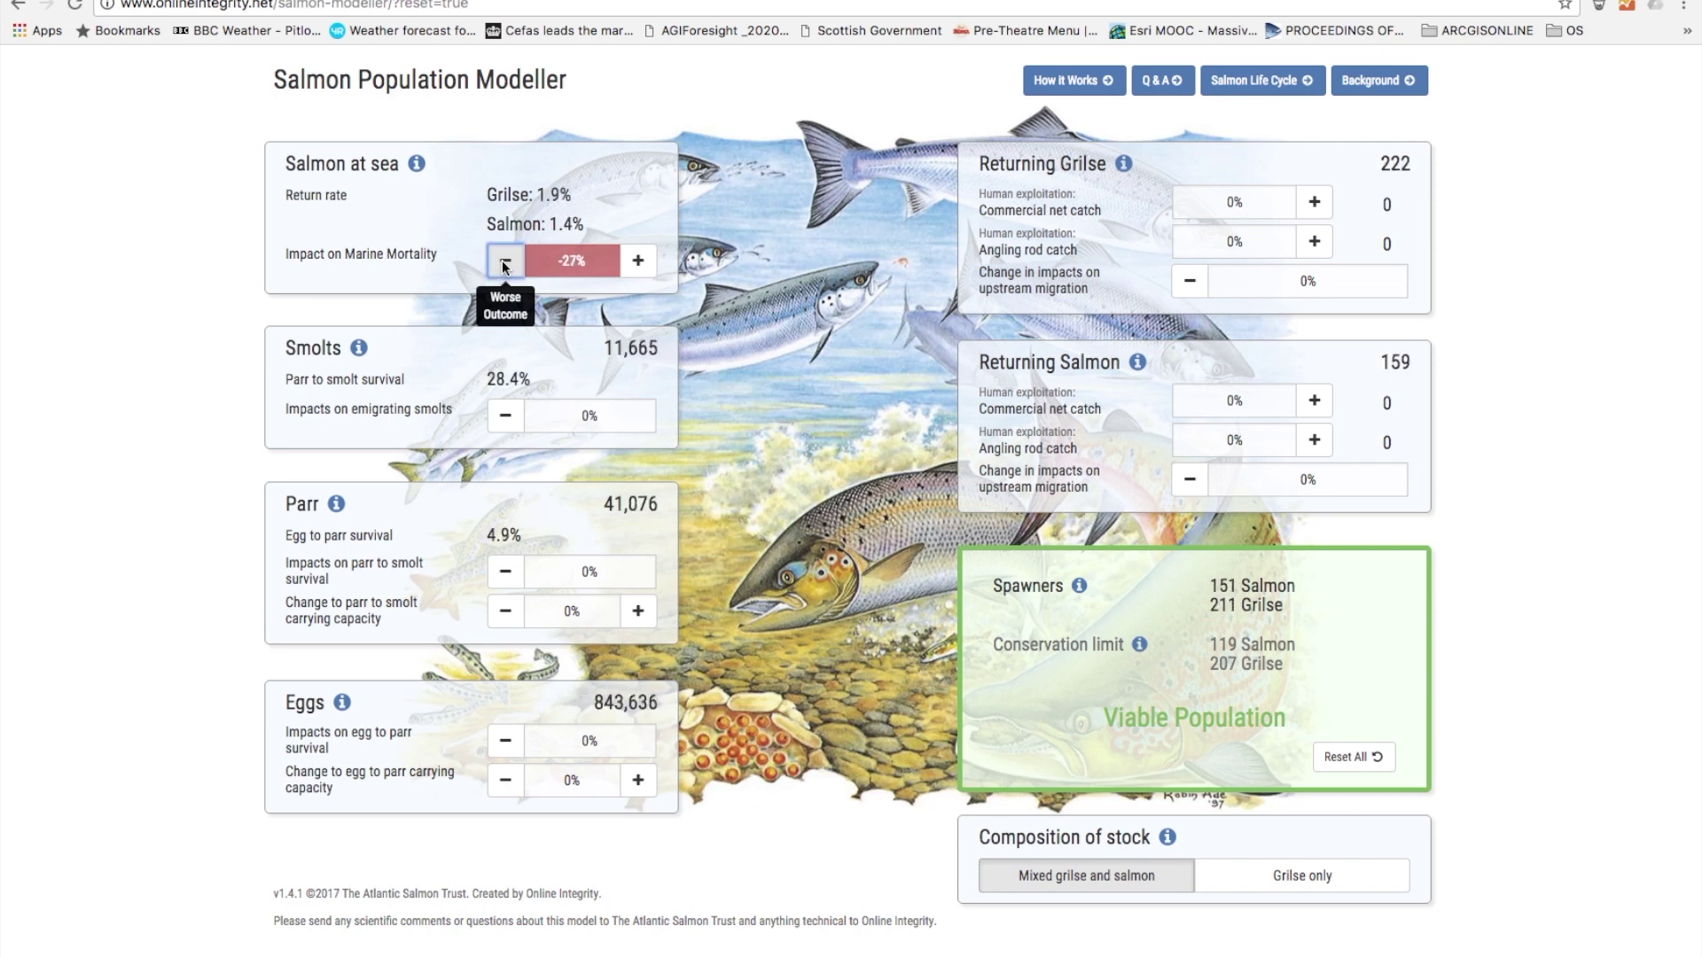
pyautogui.click(504, 262)
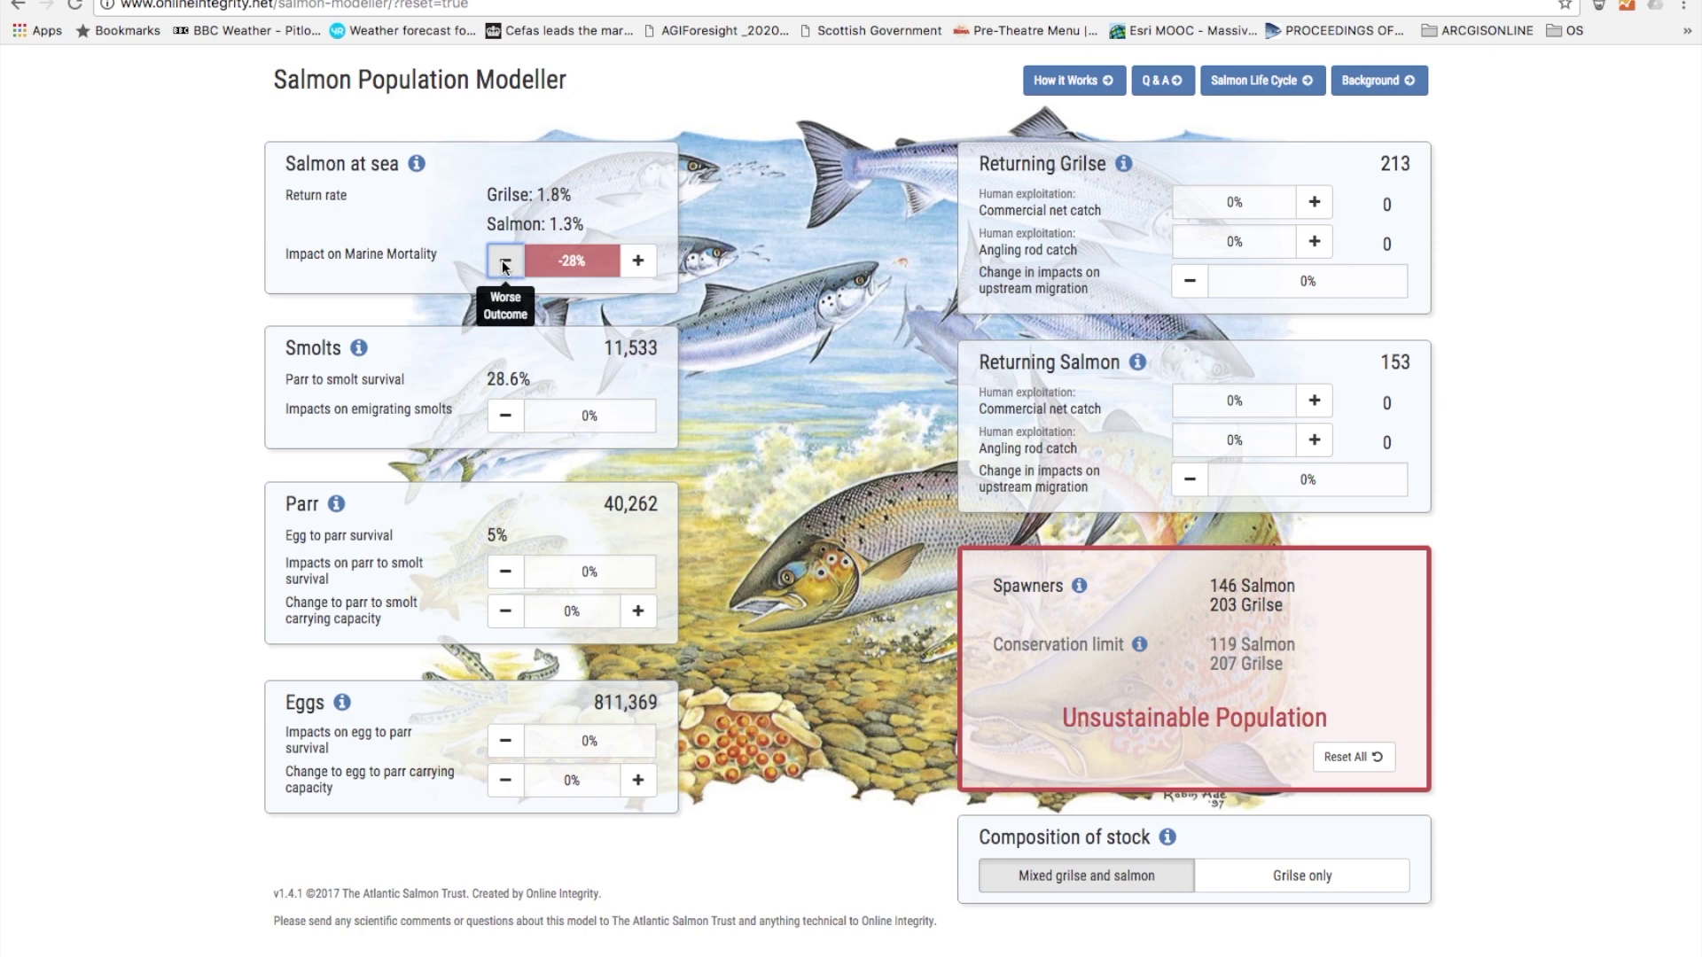
pyautogui.click(1323, 758)
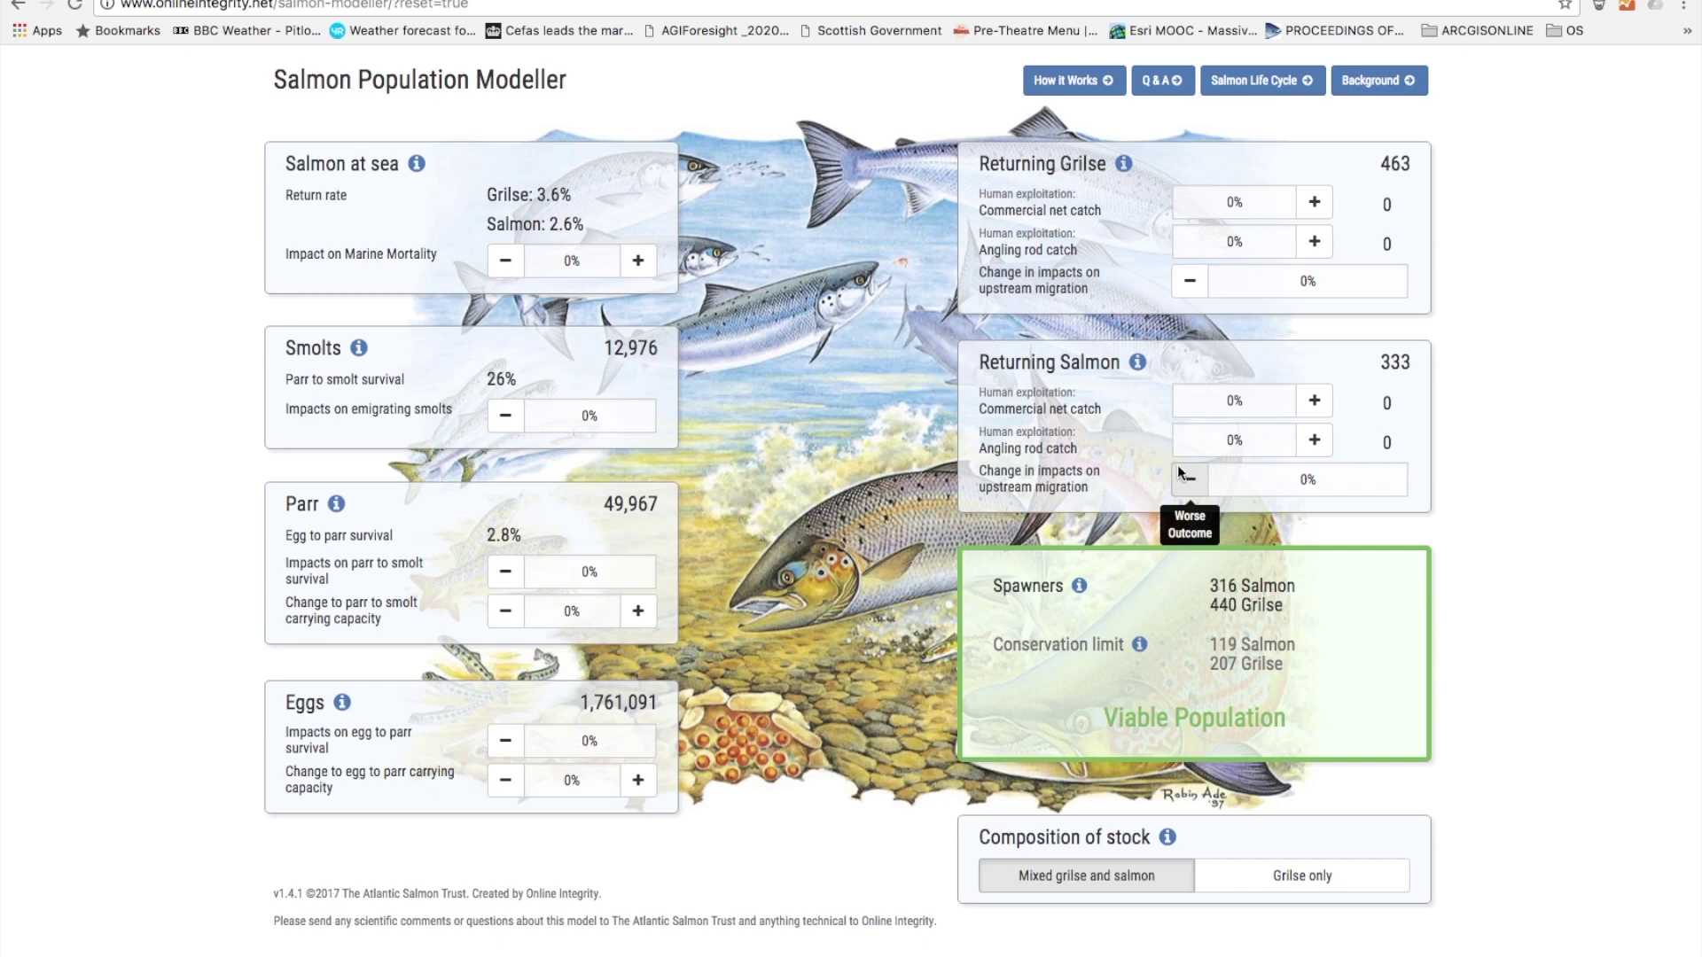
# - Raise the Returning Grilse commercial net catch to +30%
pyautogui.click(1314, 203)
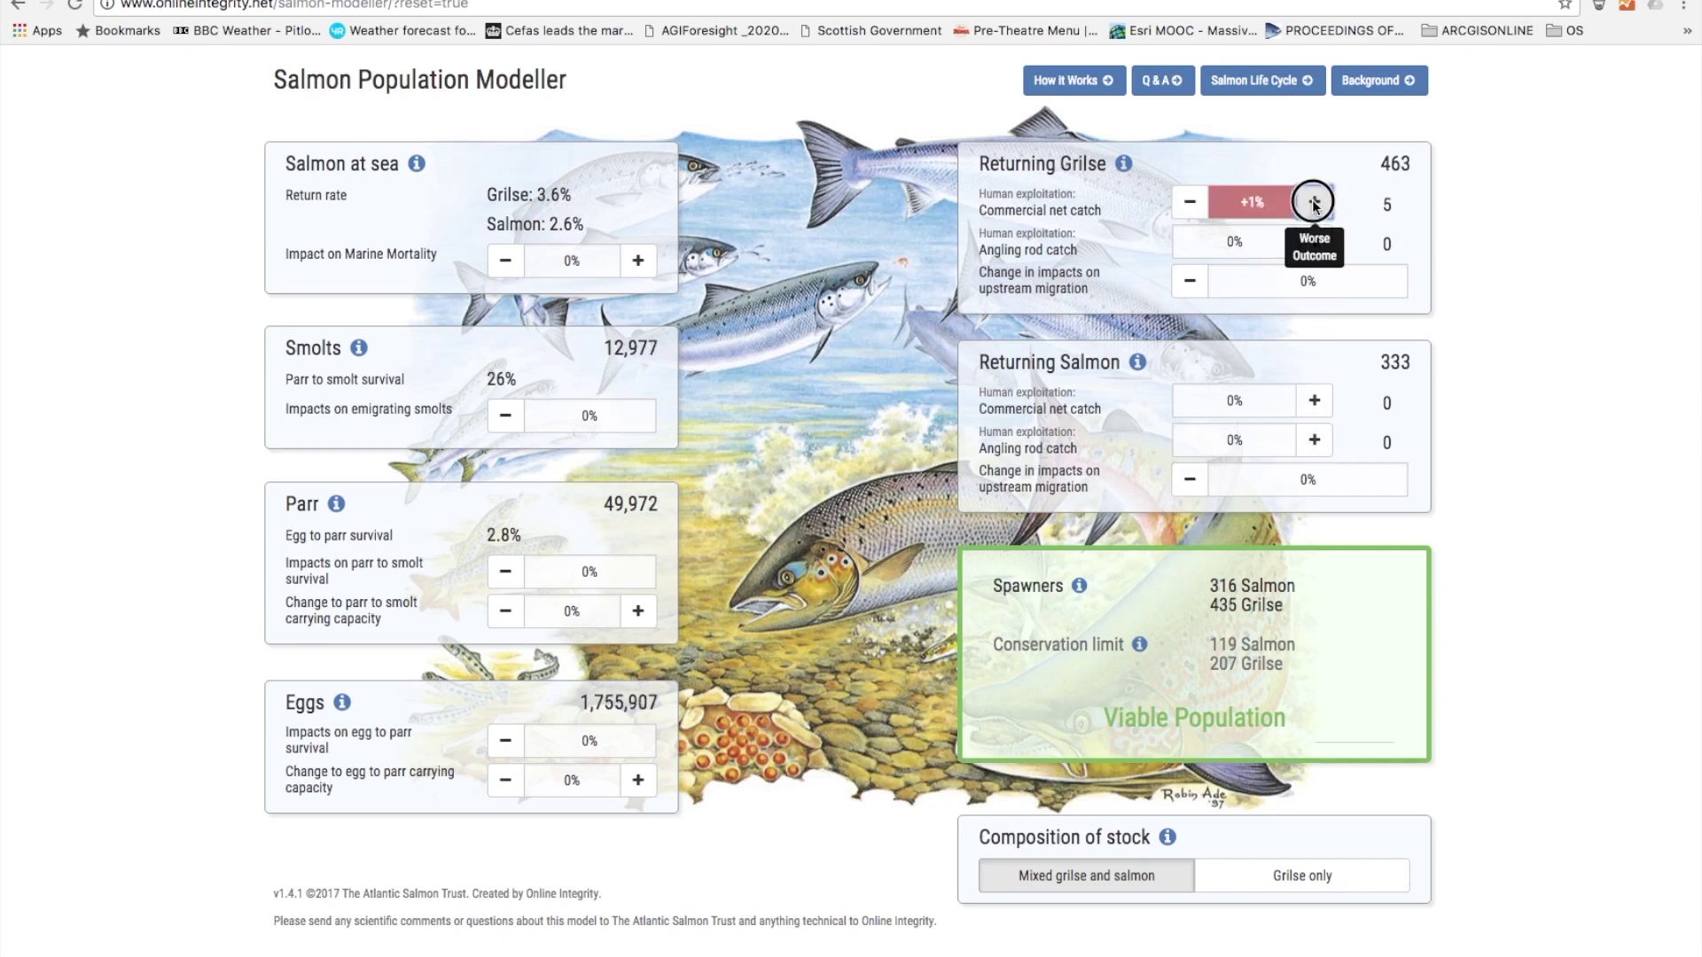
pyautogui.click(1313, 202)
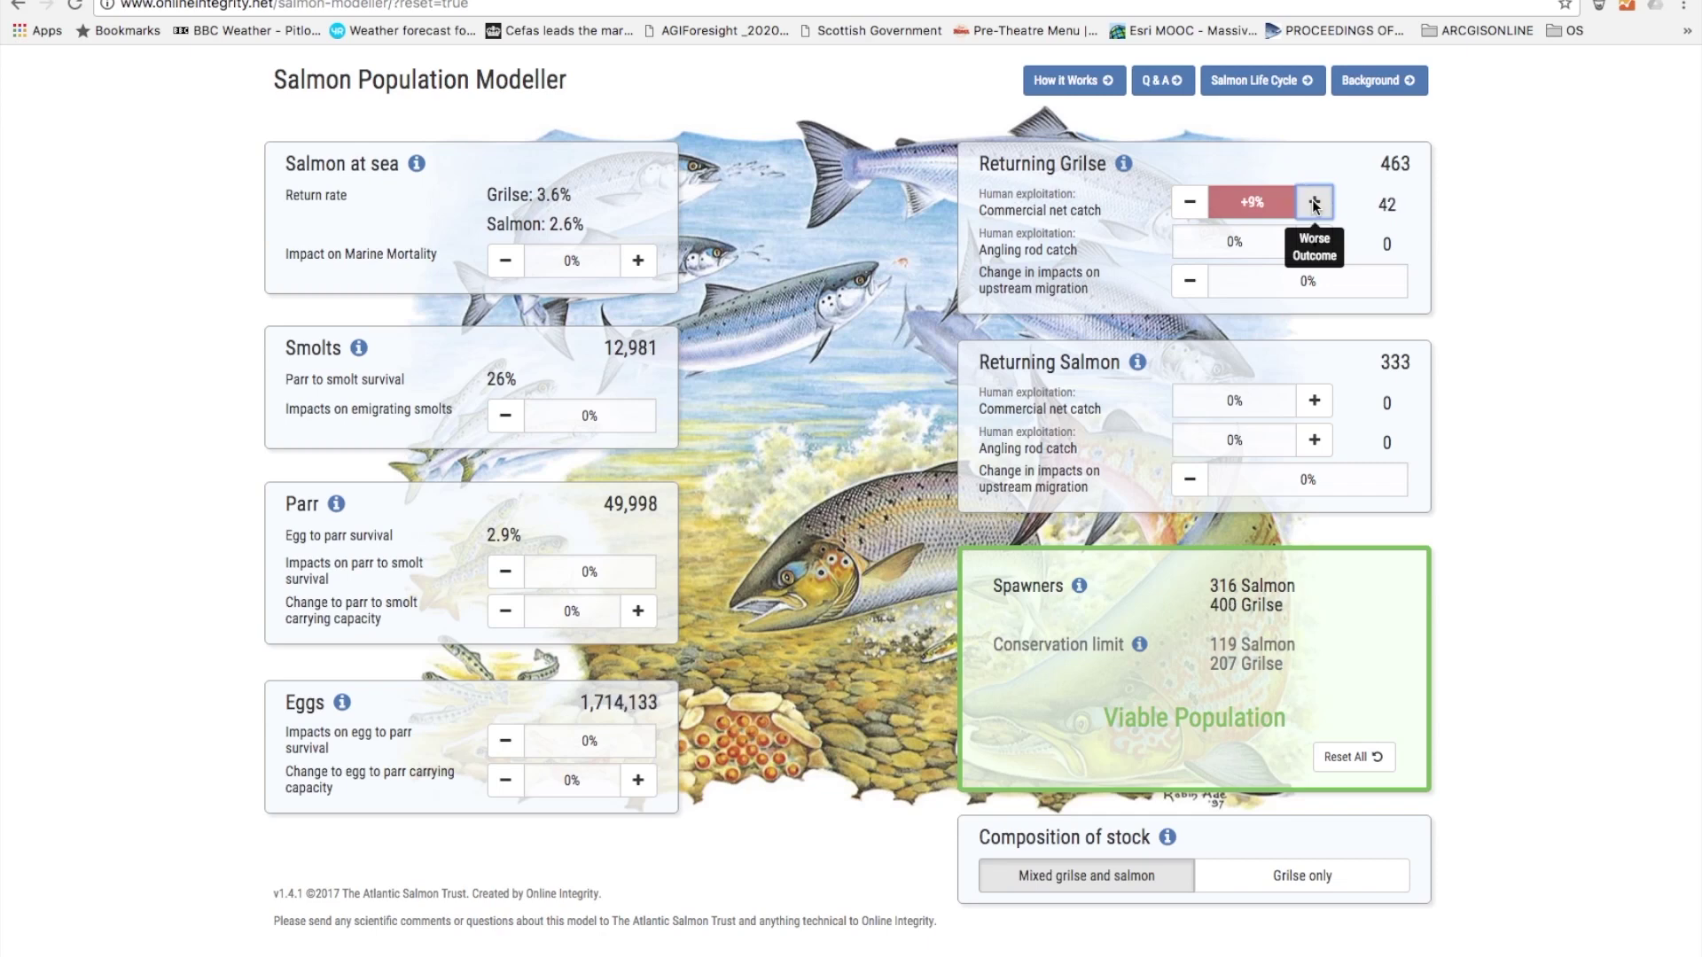
pyautogui.click(1314, 202)
pyautogui.click(1314, 202)
pyautogui.click(1314, 202)
pyautogui.click(1314, 202)
pyautogui.click(1314, 202)
pyautogui.click(1314, 202)
pyautogui.click(1313, 202)
pyautogui.click(1314, 202)
pyautogui.click(1314, 203)
pyautogui.click(1314, 202)
pyautogui.click(1314, 202)
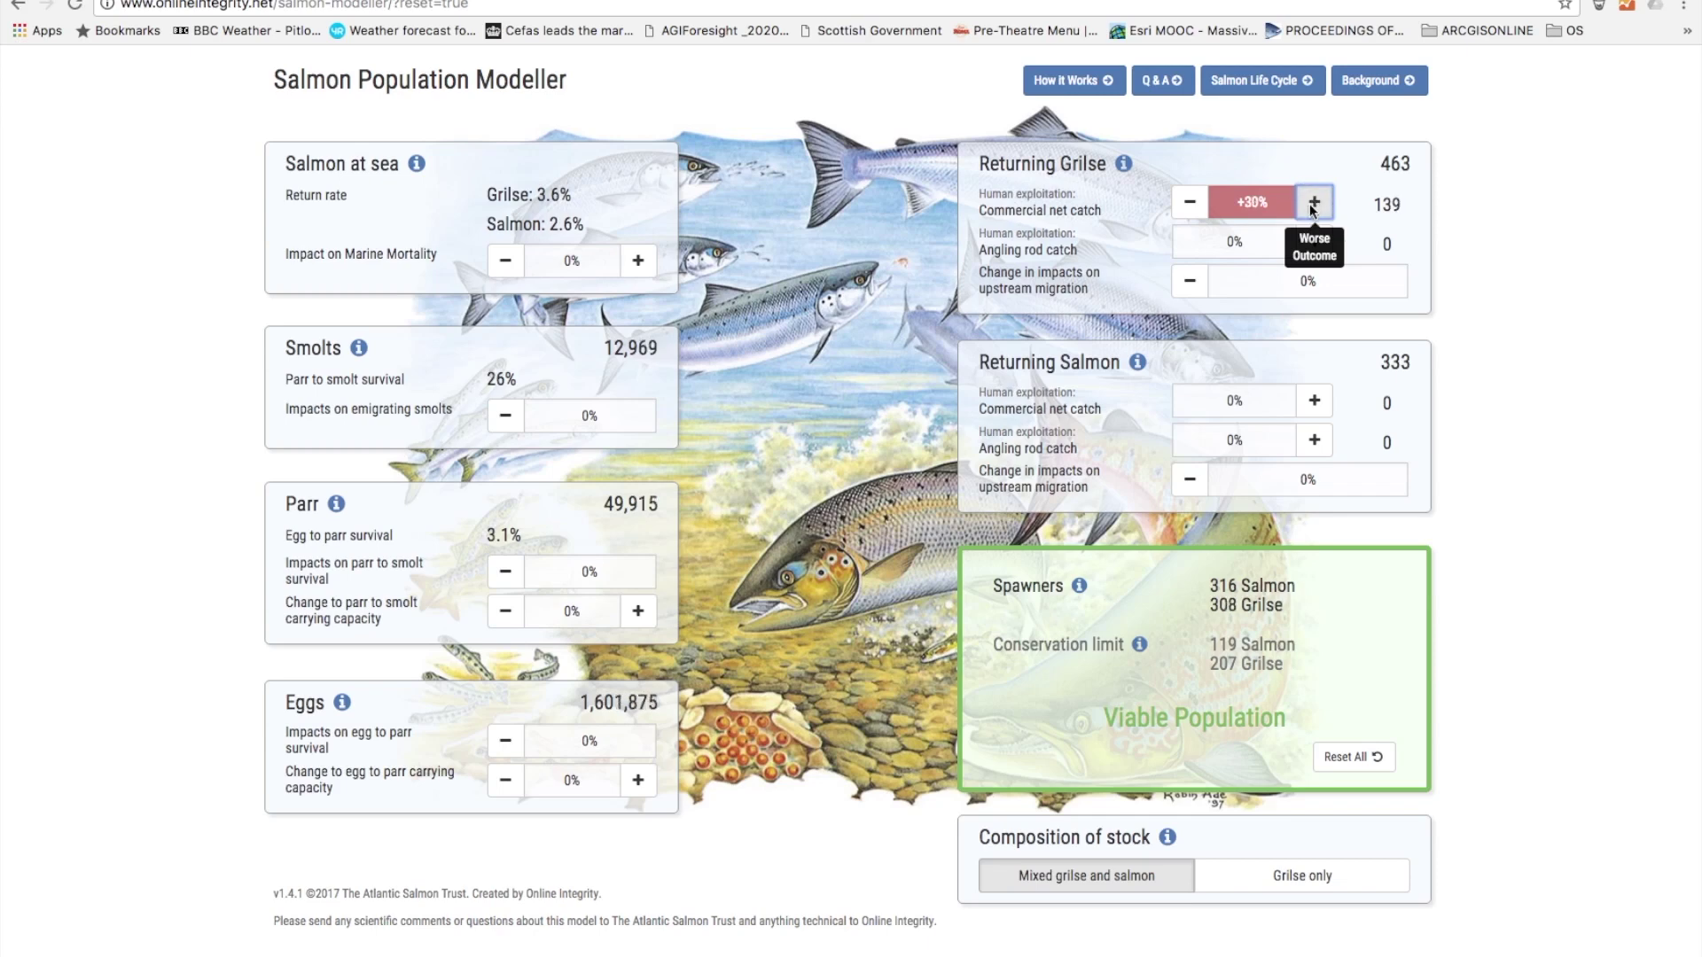
# - Raise the Returning Salmon commercial net catch to +30%, leaving 215 salmon and 299 grilse spawners
pyautogui.click(1315, 400)
pyautogui.click(1316, 400)
pyautogui.click(1316, 400)
pyautogui.click(1316, 400)
pyautogui.click(1316, 399)
pyautogui.click(1316, 400)
pyautogui.click(1316, 400)
pyautogui.click(1316, 399)
pyautogui.click(1315, 399)
pyautogui.click(1316, 400)
pyautogui.click(1315, 400)
pyautogui.click(1315, 400)
pyautogui.click(1315, 400)
pyautogui.click(1315, 400)
pyautogui.click(1316, 400)
pyautogui.click(1316, 400)
# - Finish the salmon net catch at +30% and raise the grilse angling rod catch to +25%
pyautogui.click(1315, 400)
pyautogui.click(1316, 399)
pyautogui.click(1316, 400)
pyautogui.click(1316, 400)
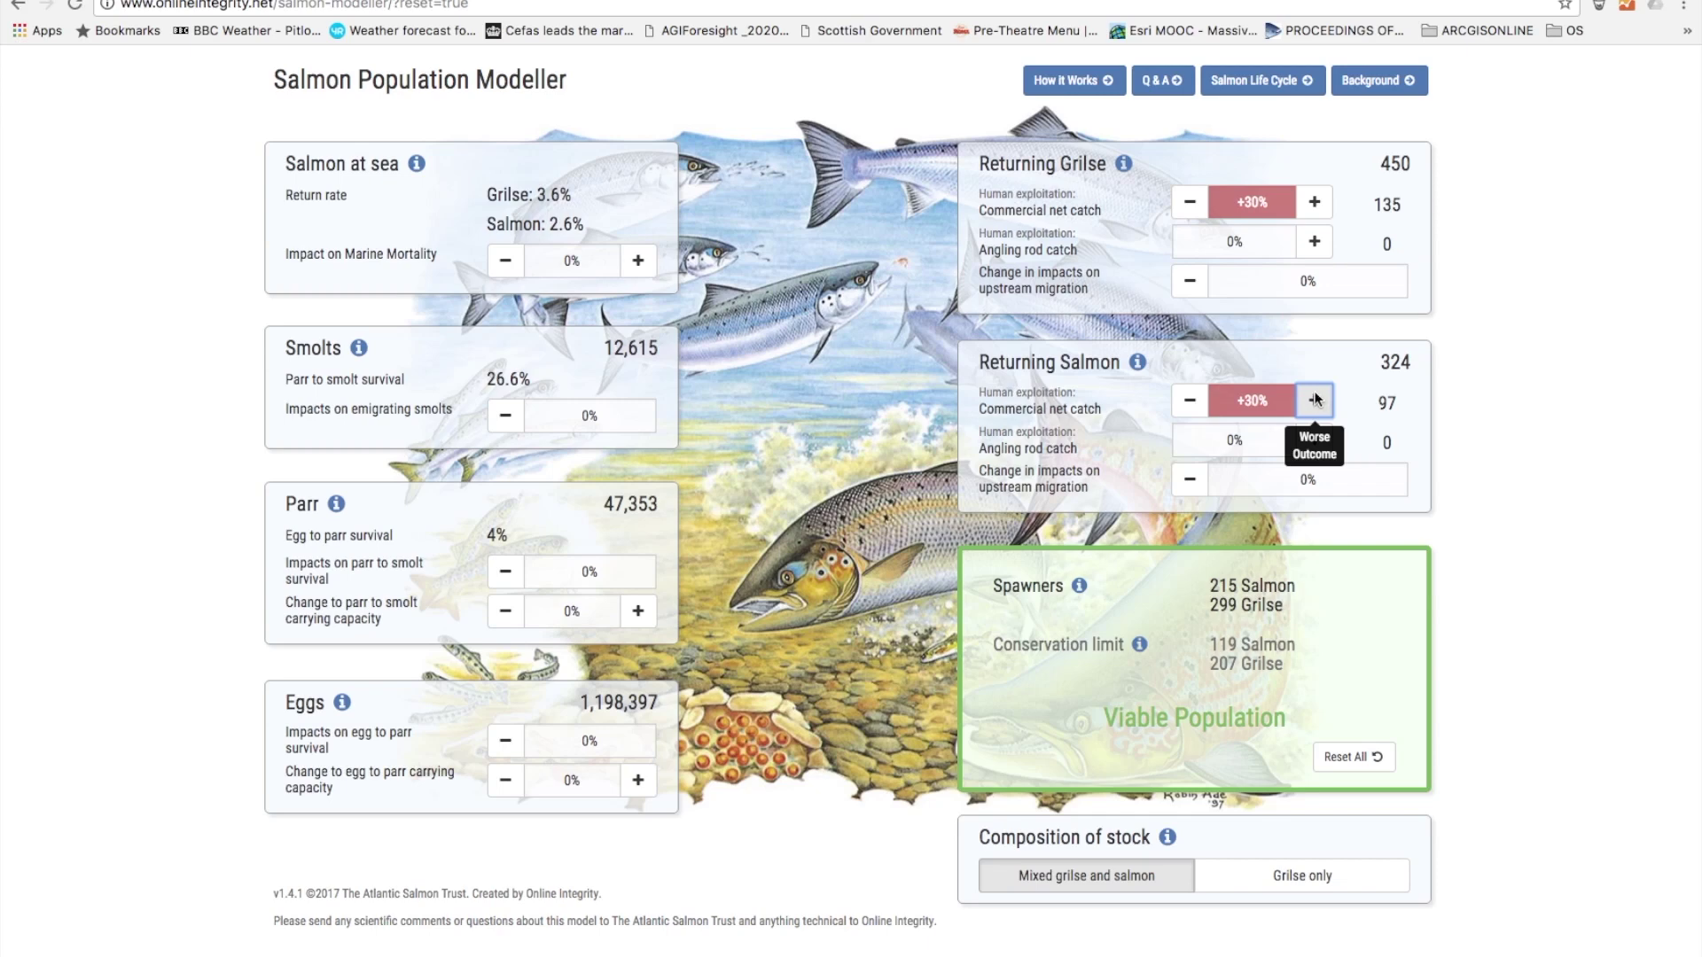
pyautogui.click(1315, 242)
pyautogui.click(1315, 242)
pyautogui.click(1314, 242)
pyautogui.click(1315, 242)
pyautogui.click(1315, 242)
pyautogui.click(1315, 242)
pyautogui.click(1314, 242)
pyautogui.click(1315, 242)
pyautogui.click(1315, 242)
pyautogui.click(1315, 242)
pyautogui.click(1312, 439)
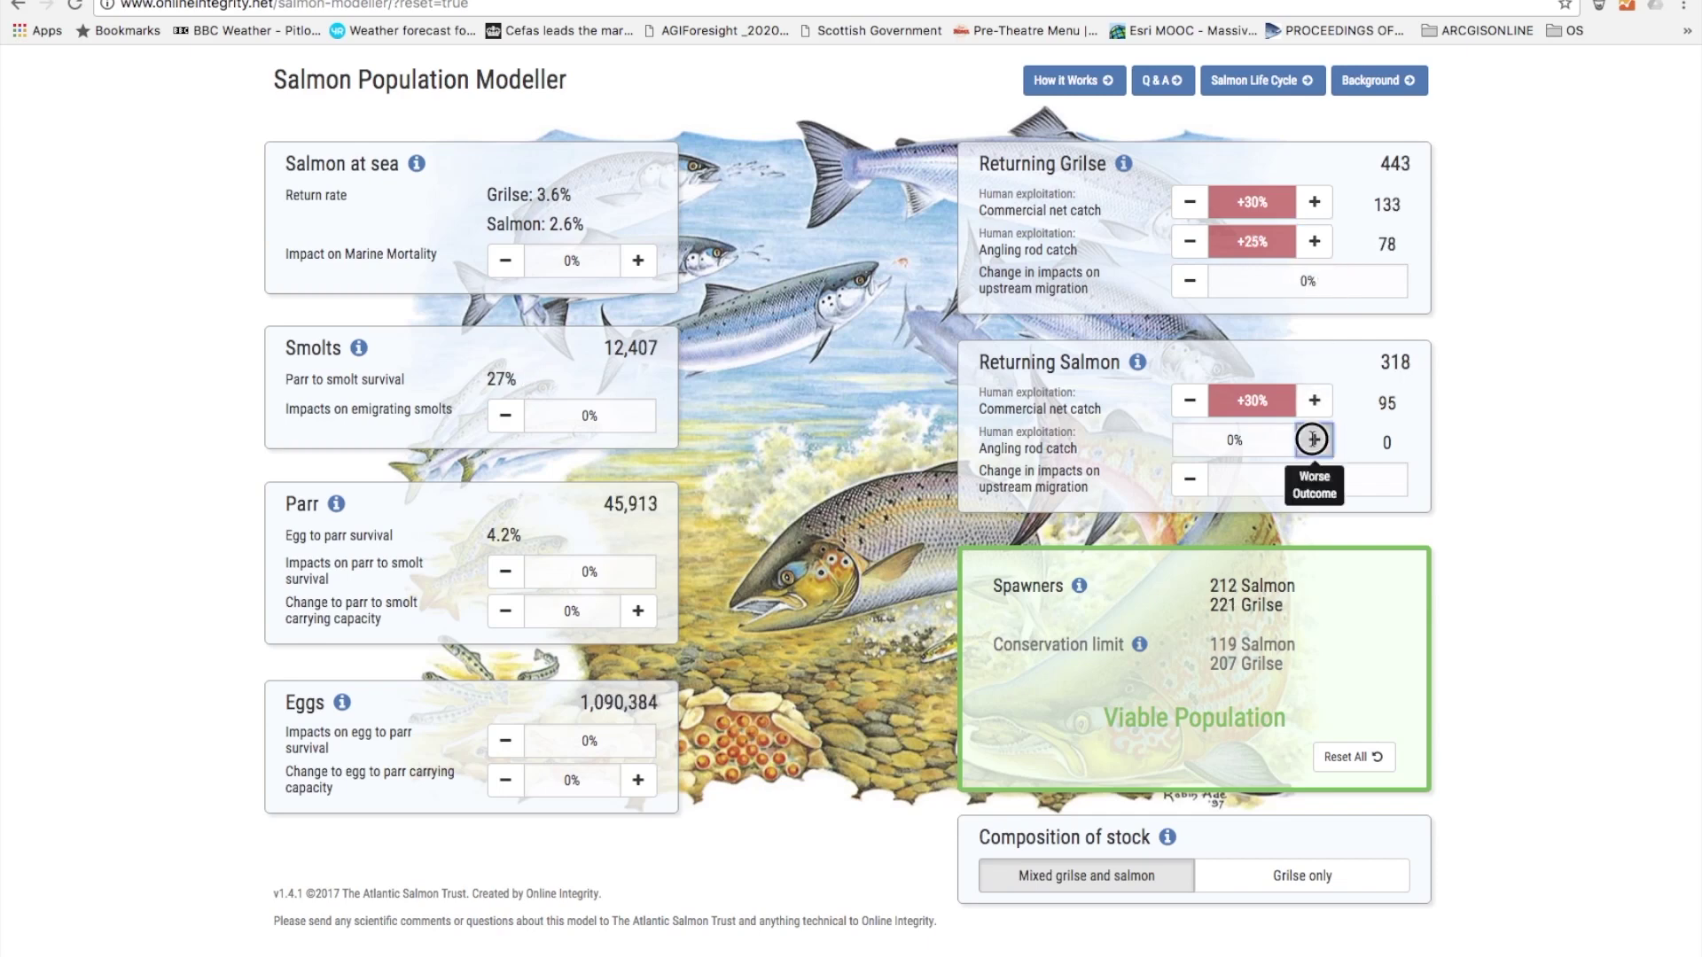
# - Raise the salmon angling rod catch to +25%, dropping spawners to 148 salmon, 206 grilse
pyautogui.click(1312, 440)
pyautogui.click(1313, 439)
pyautogui.click(1313, 439)
pyautogui.click(1313, 440)
pyautogui.click(1313, 440)
pyautogui.click(1313, 439)
pyautogui.click(1313, 440)
pyautogui.click(1313, 439)
pyautogui.click(1312, 439)
pyautogui.click(1313, 439)
pyautogui.click(1313, 440)
pyautogui.click(1313, 439)
pyautogui.click(1313, 440)
pyautogui.click(1313, 439)
pyautogui.click(1313, 439)
pyautogui.click(1313, 440)
pyautogui.click(1313, 440)
pyautogui.click(1313, 440)
pyautogui.click(1313, 439)
pyautogui.click(1313, 439)
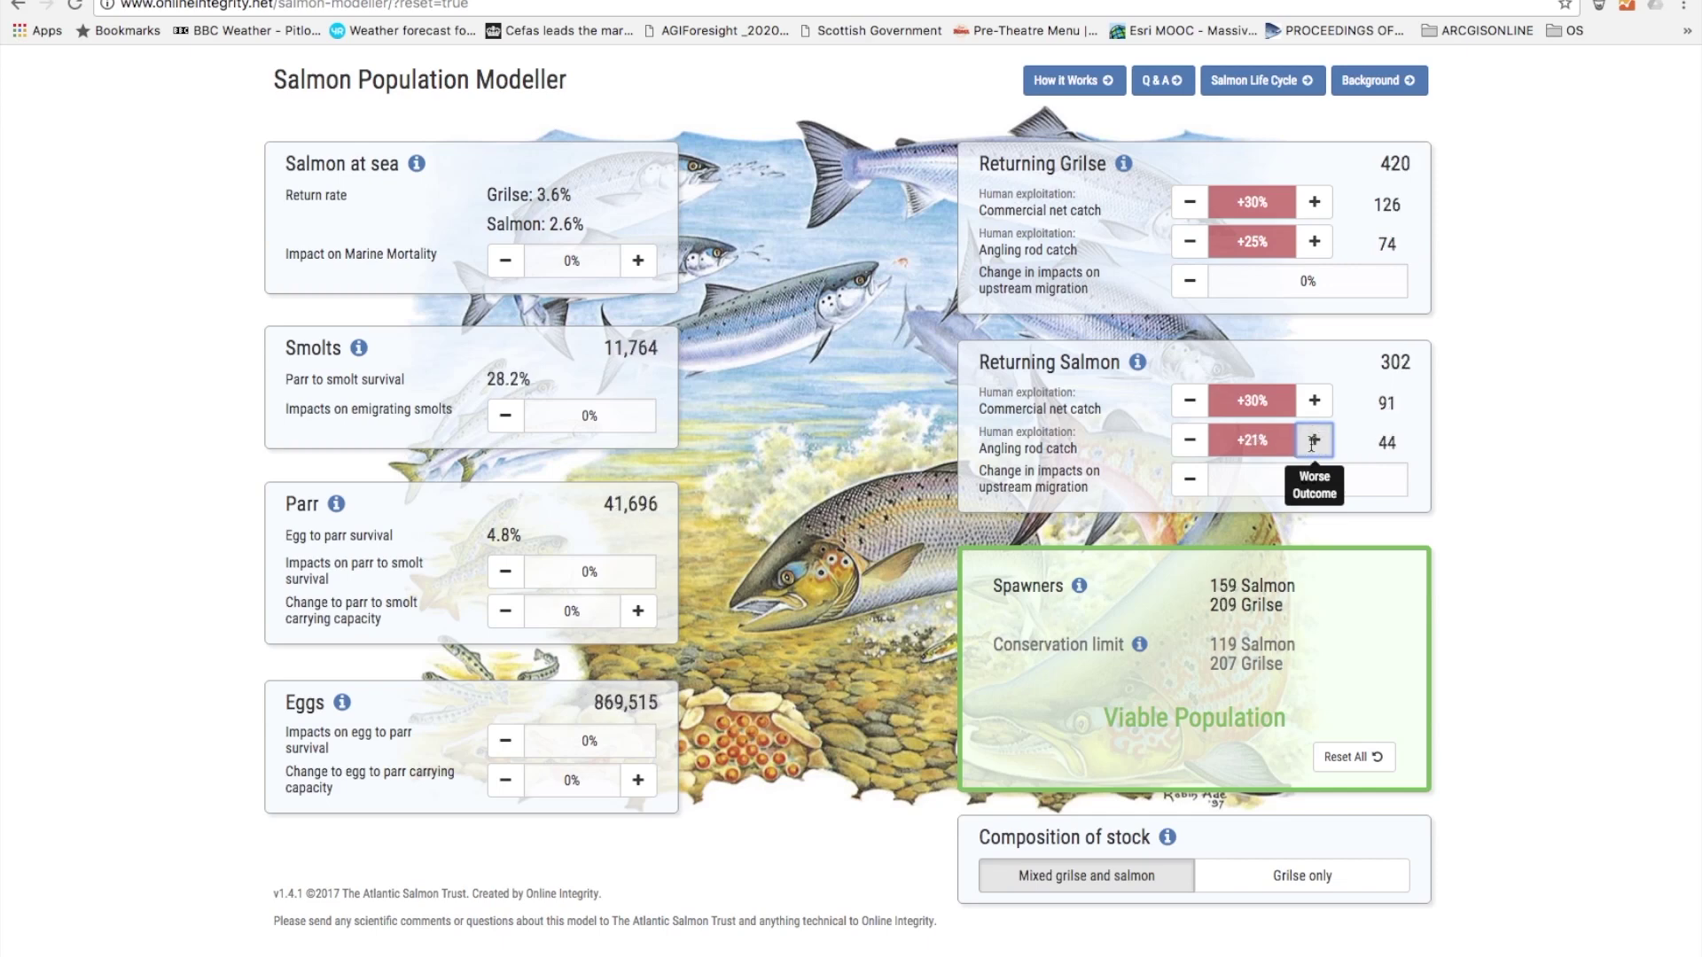
pyautogui.click(1313, 439)
pyautogui.click(1313, 440)
pyautogui.click(1313, 440)
pyautogui.click(1313, 440)
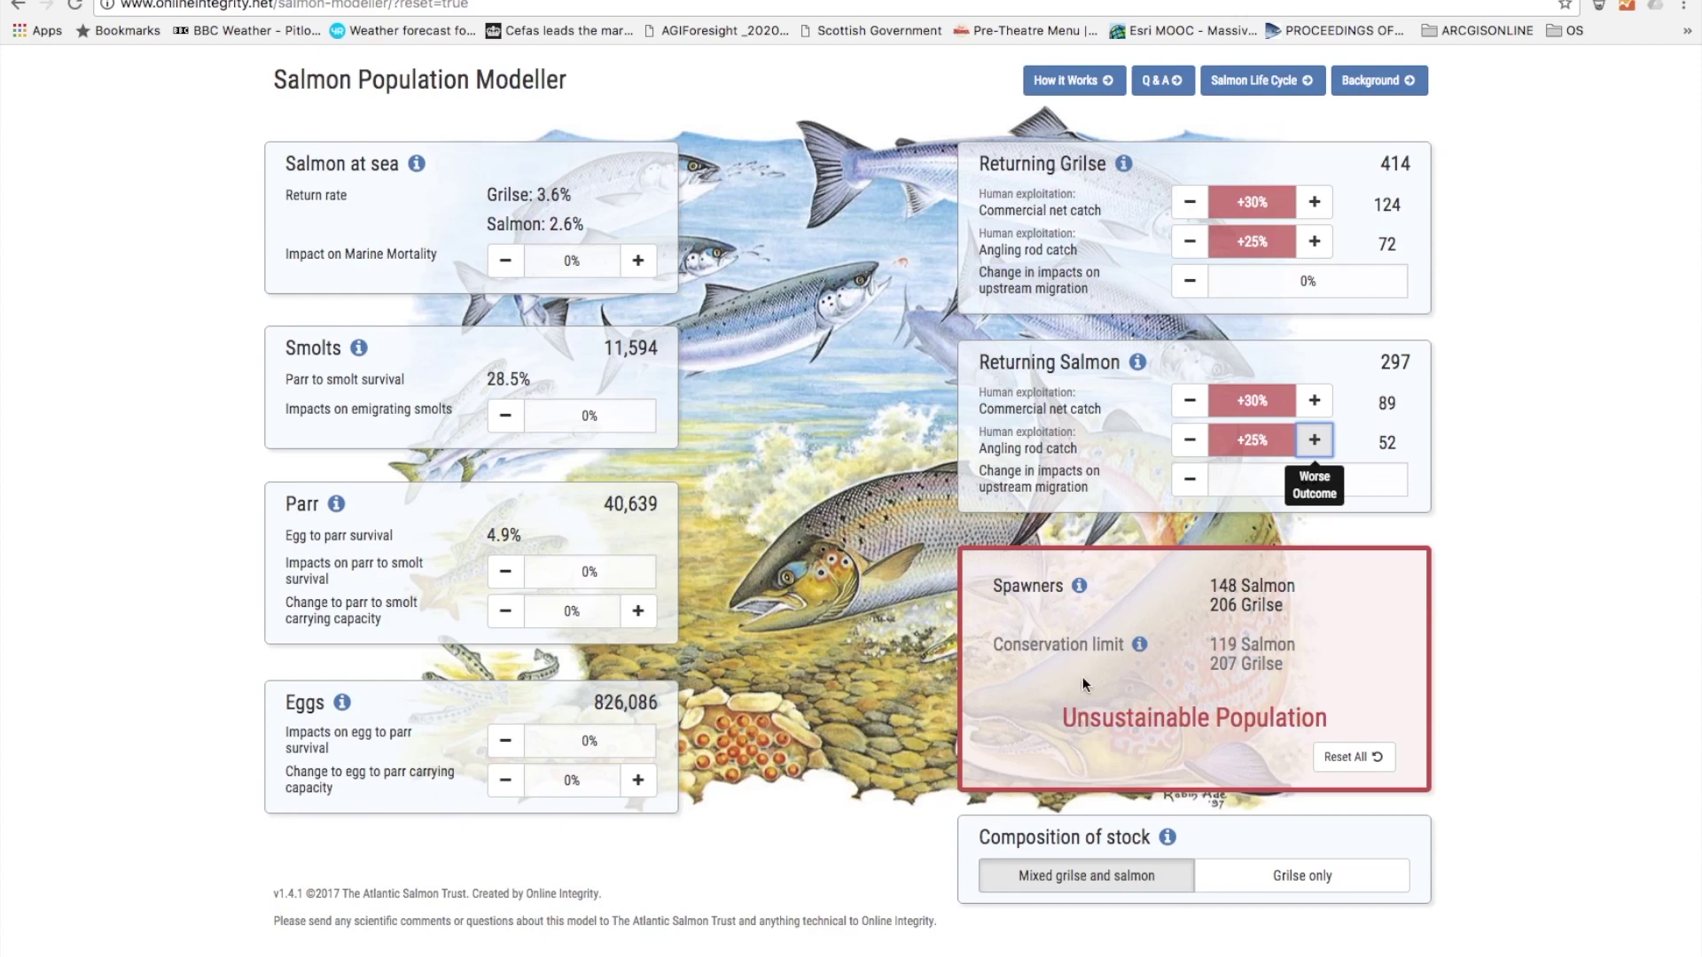
# - Reset all impacts to 0%, restoring 316 salmon and 440 grilse spawners
pyautogui.click(1334, 756)
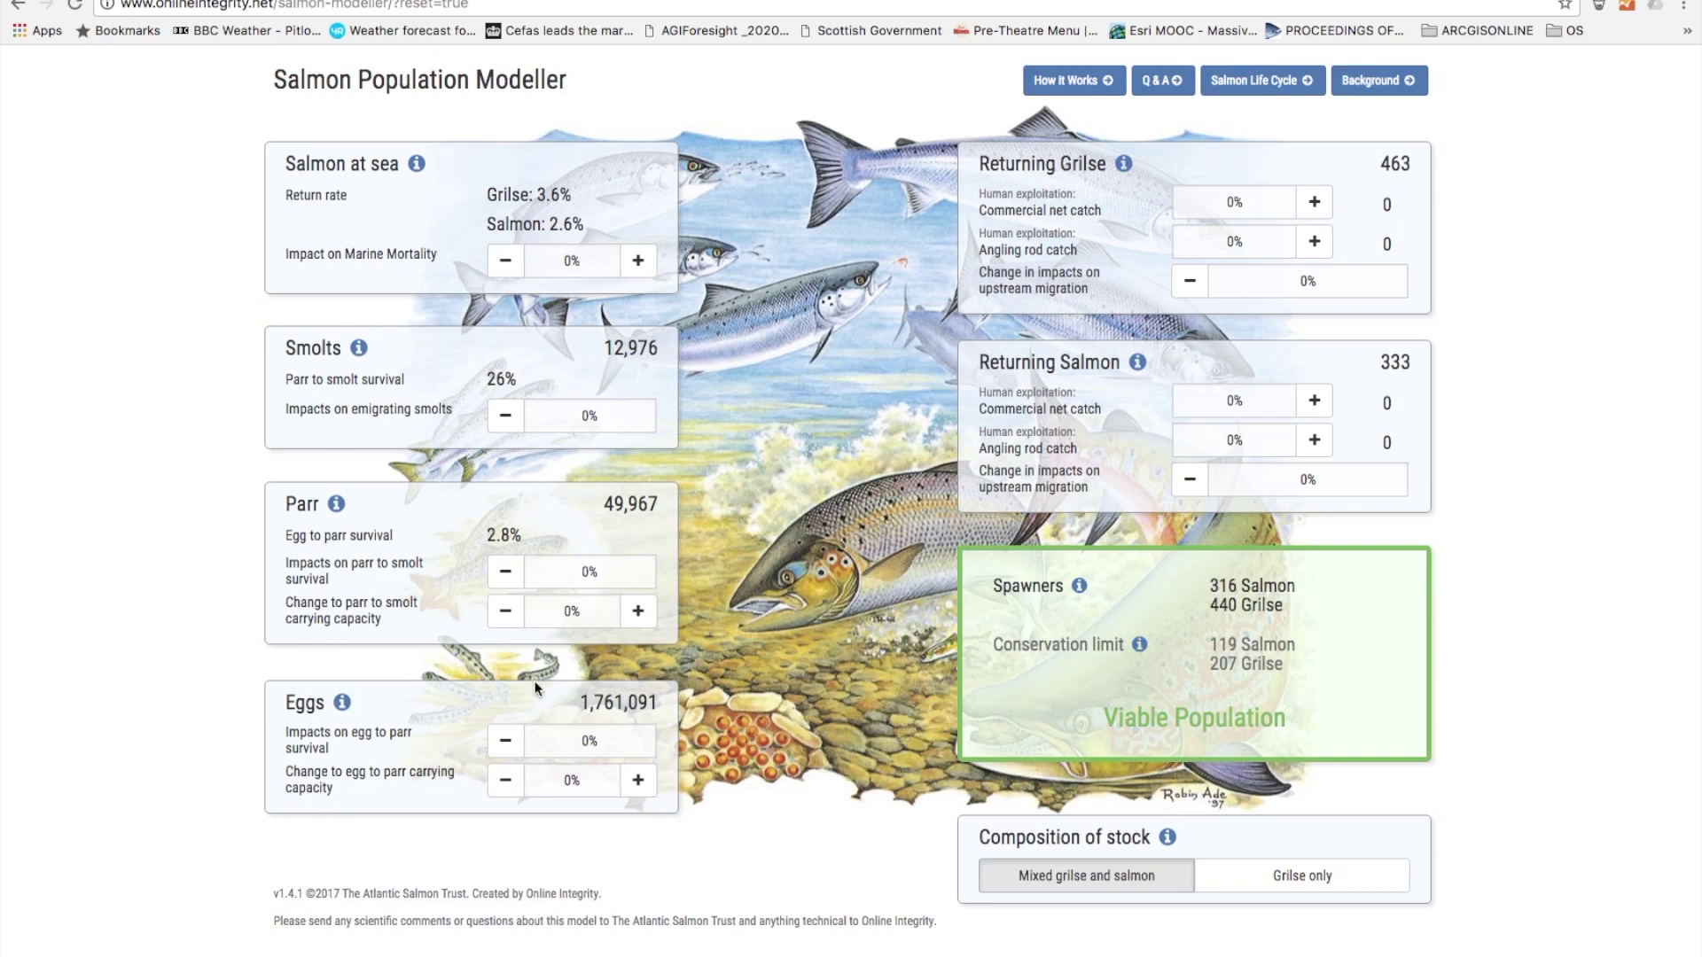
# - Worsen the marine mortality impact to -25%
pyautogui.click(505, 260)
pyautogui.click(505, 261)
pyautogui.click(505, 261)
pyautogui.click(505, 261)
pyautogui.click(505, 260)
pyautogui.click(506, 260)
pyautogui.click(505, 261)
pyautogui.click(506, 261)
pyautogui.click(506, 260)
pyautogui.click(505, 260)
pyautogui.click(505, 260)
pyautogui.click(505, 261)
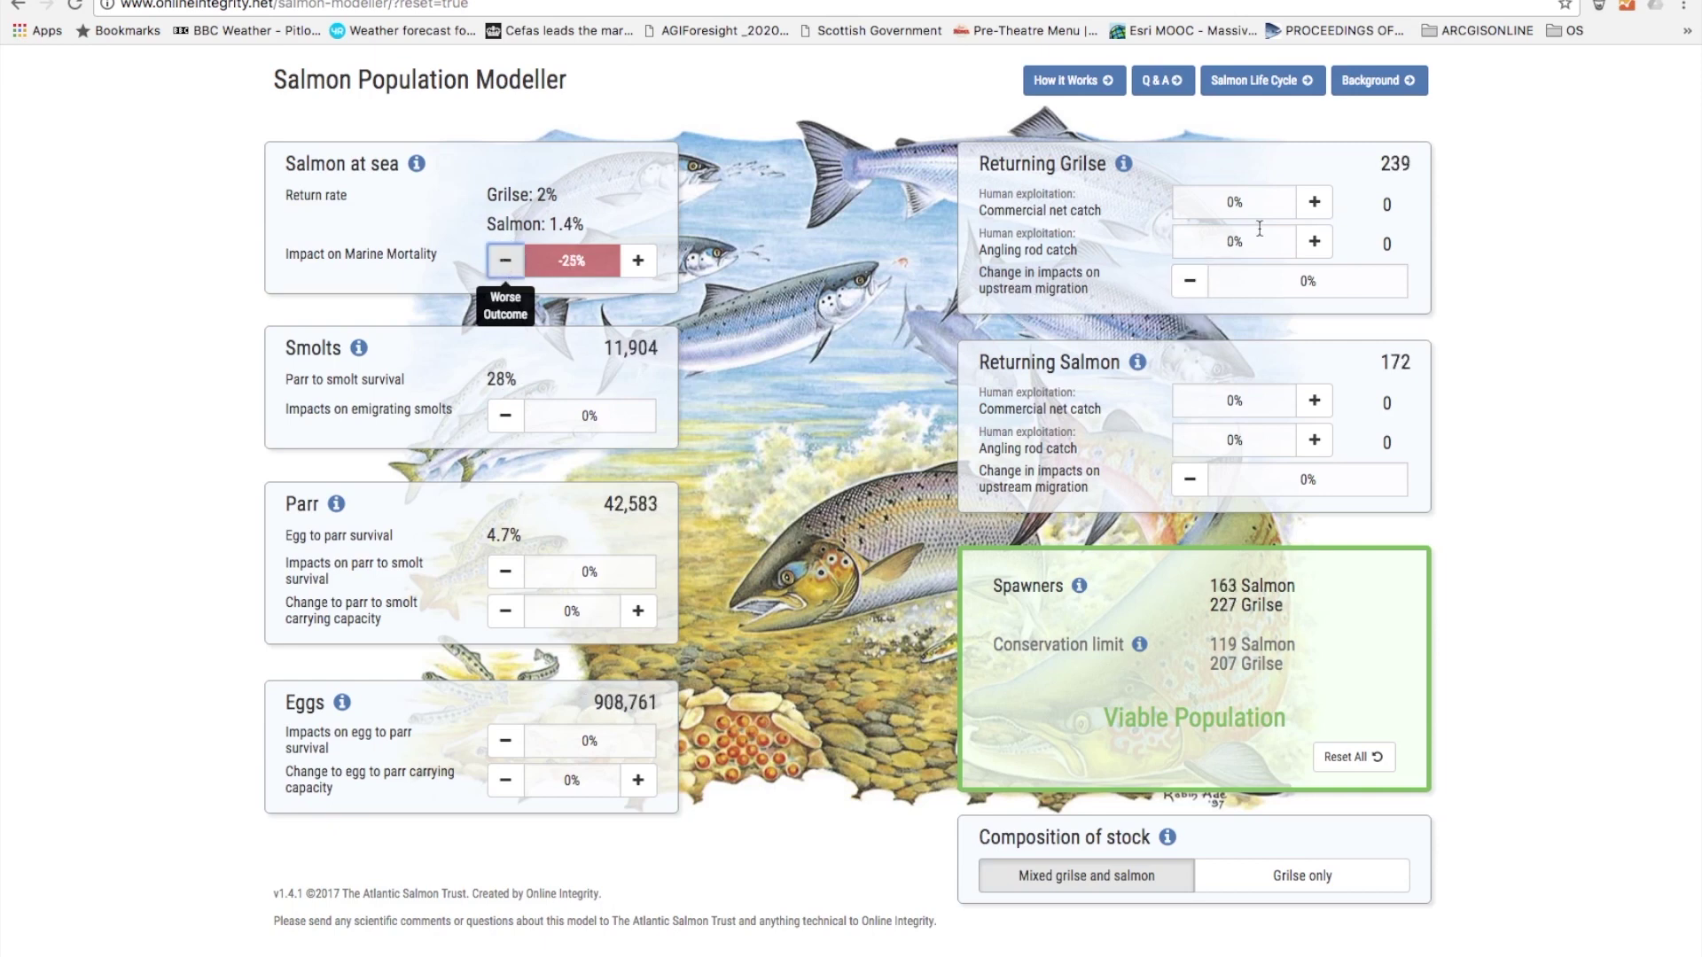
# - Add a +7% grilse commercial net catch, leaving 162 salmon and 209 grilse spawners
pyautogui.click(1315, 202)
pyautogui.click(1315, 202)
pyautogui.click(1315, 202)
pyautogui.click(1315, 202)
pyautogui.click(1315, 202)
pyautogui.click(1315, 202)
pyautogui.click(1314, 202)
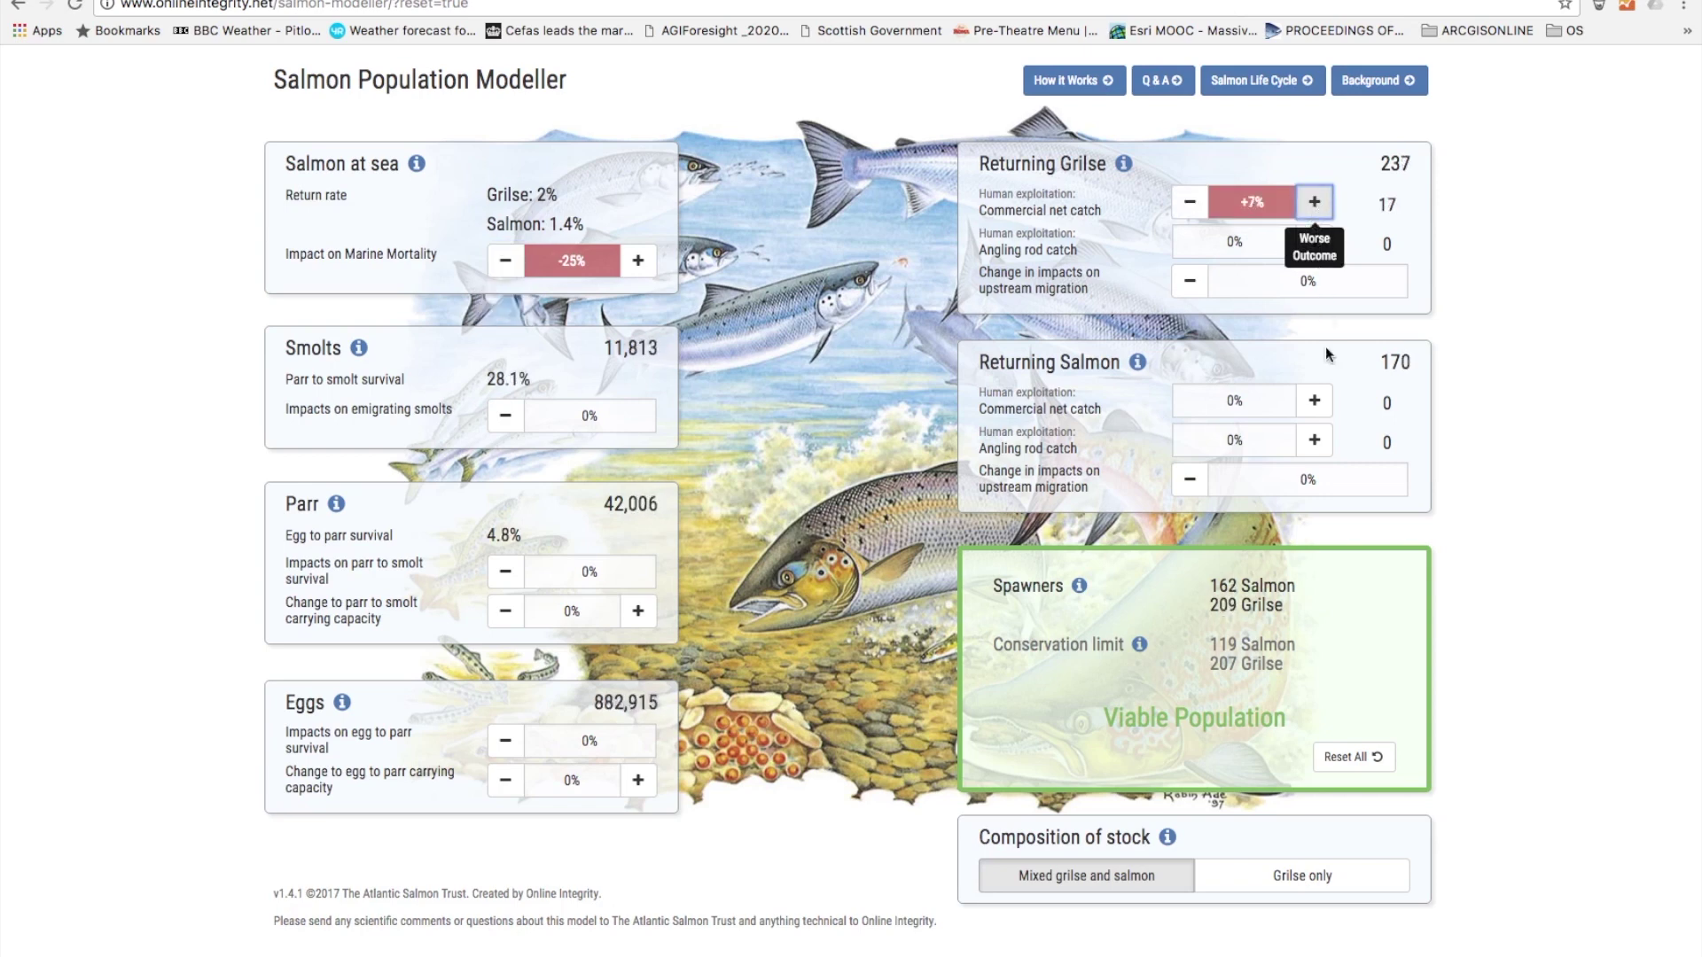
# - Add a +6% salmon commercial net catch, tipping the population to unsustainable
pyautogui.click(1315, 401)
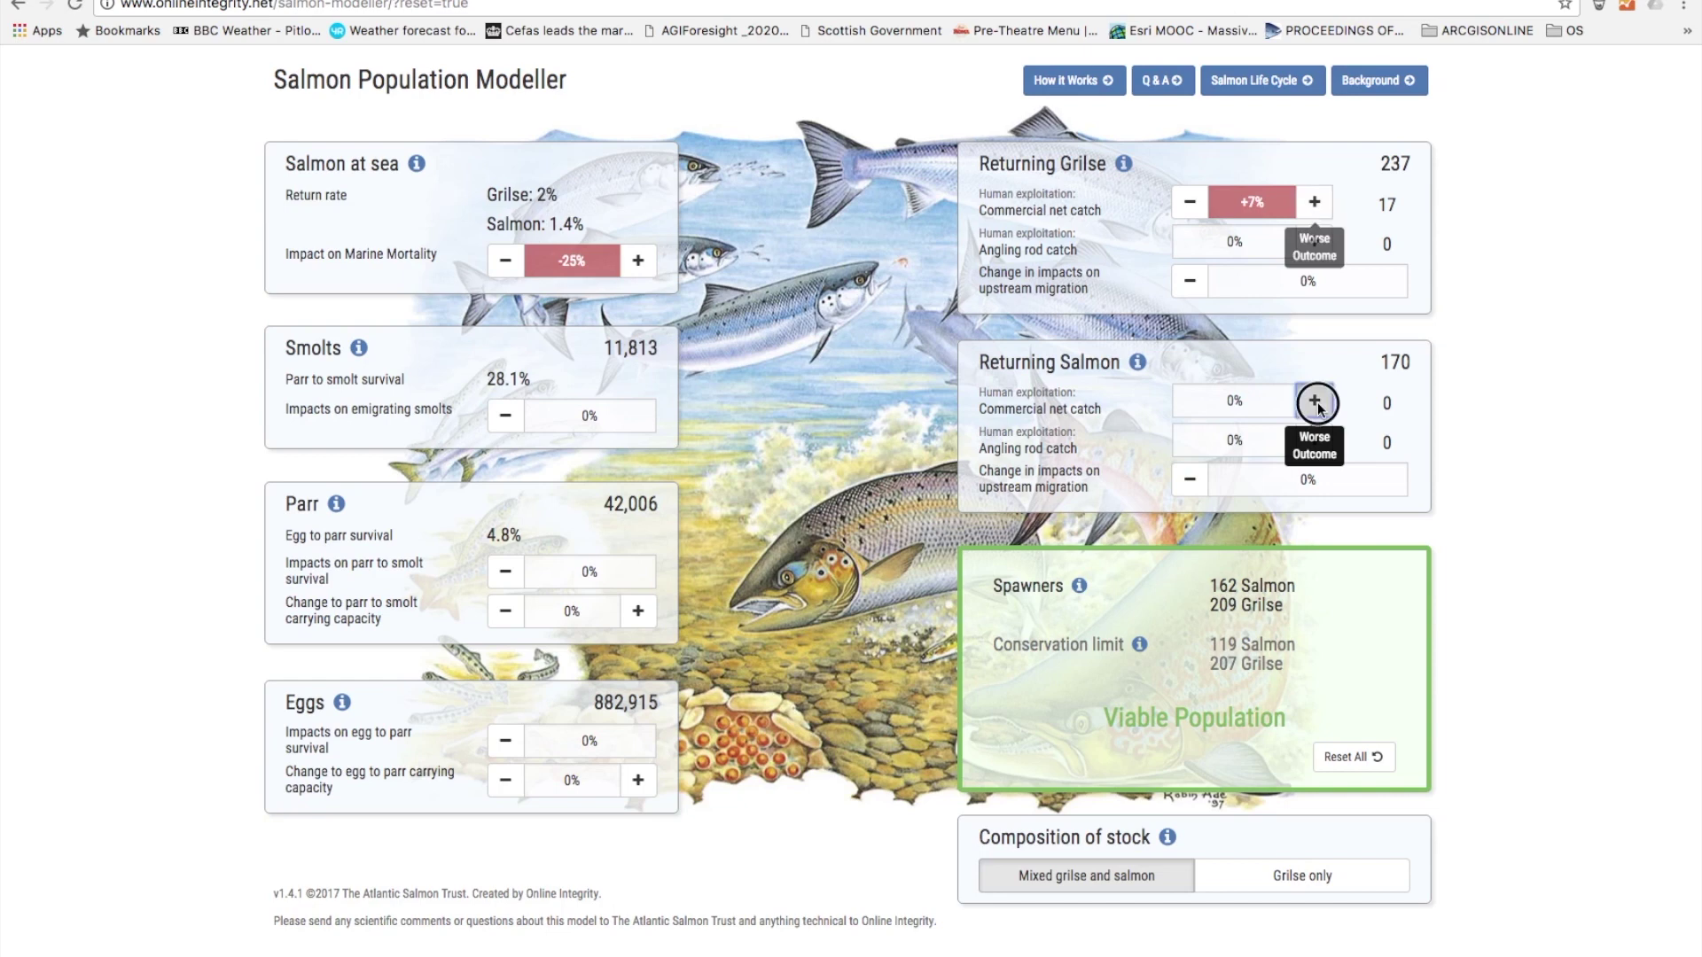
pyautogui.click(1315, 401)
pyautogui.click(1315, 400)
pyautogui.click(1314, 401)
pyautogui.click(1314, 401)
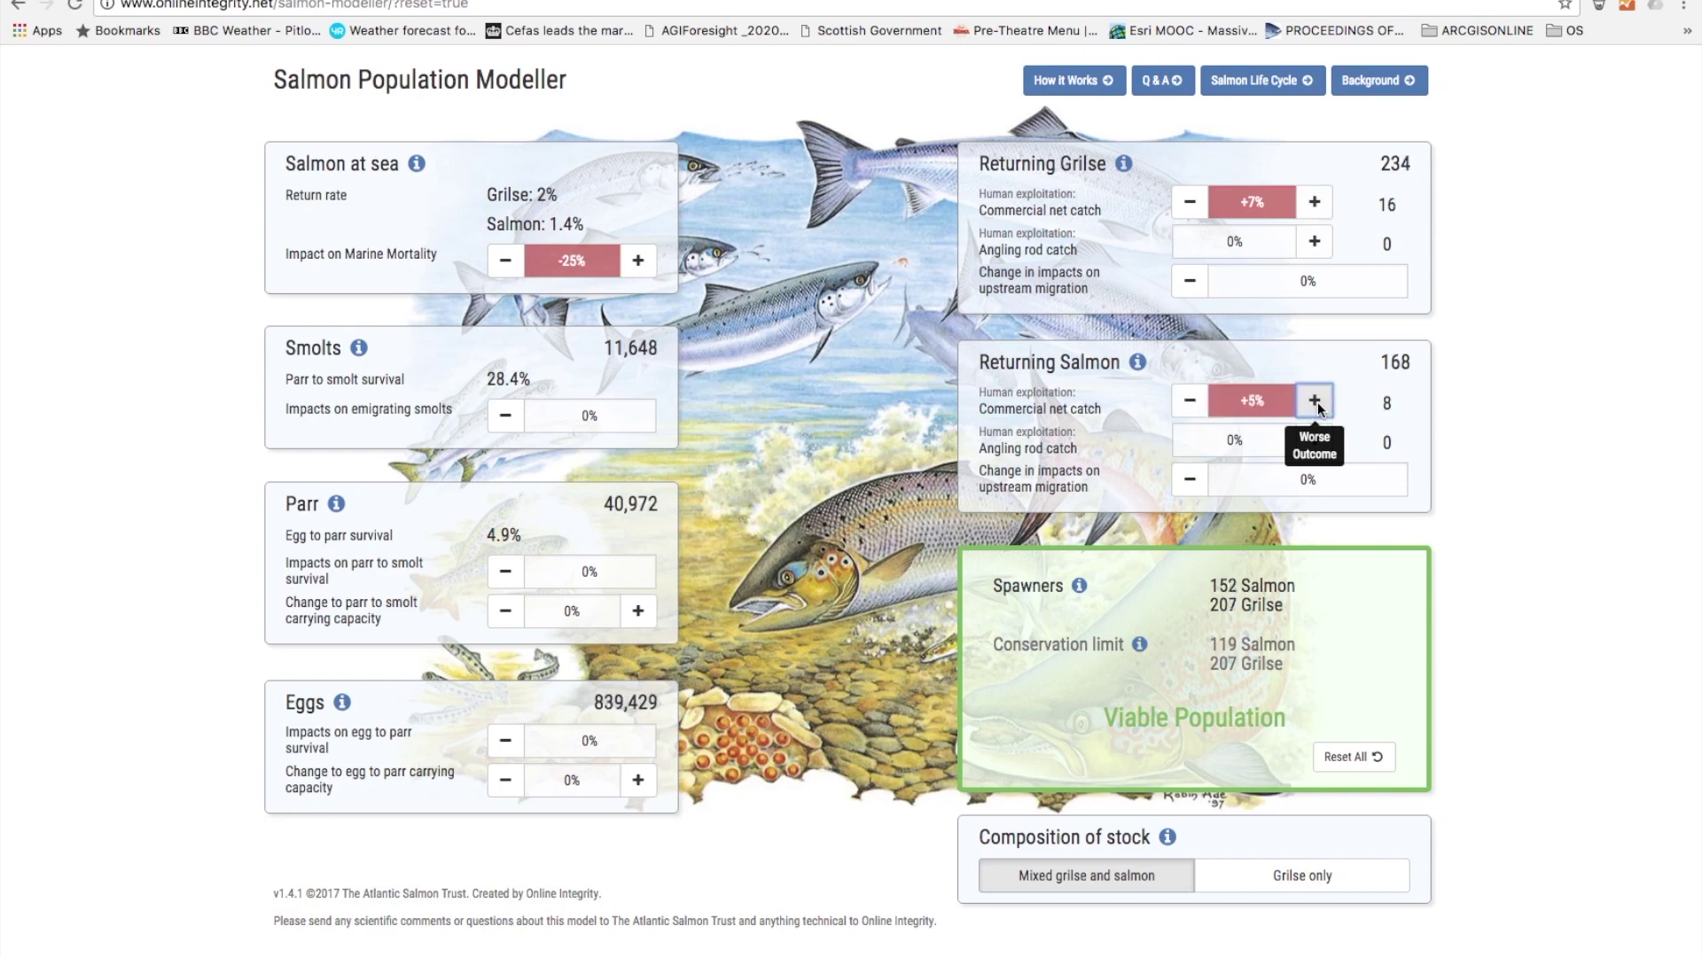
pyautogui.click(1315, 400)
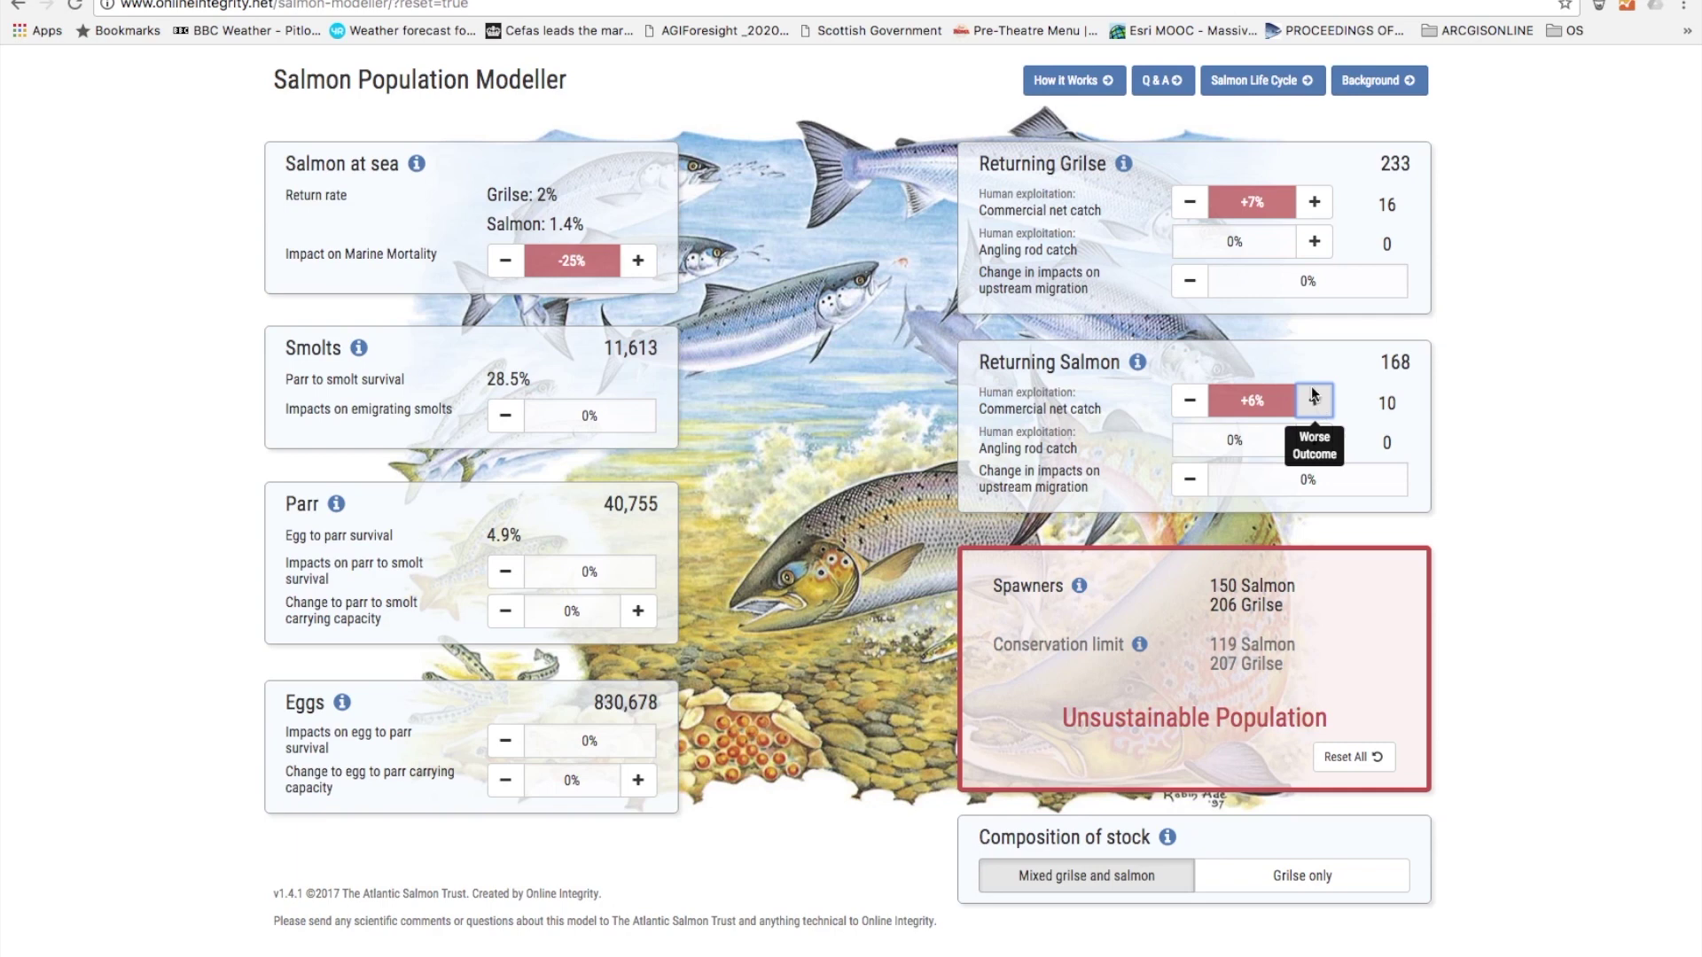
# - Return grilse and salmon commercial net catches to 0%, giving 163 salmon and 227 grilse spawners
pyautogui.click(1190, 203)
pyautogui.click(1190, 203)
pyautogui.click(1191, 203)
pyautogui.click(1190, 203)
pyautogui.click(1191, 203)
pyautogui.click(1191, 203)
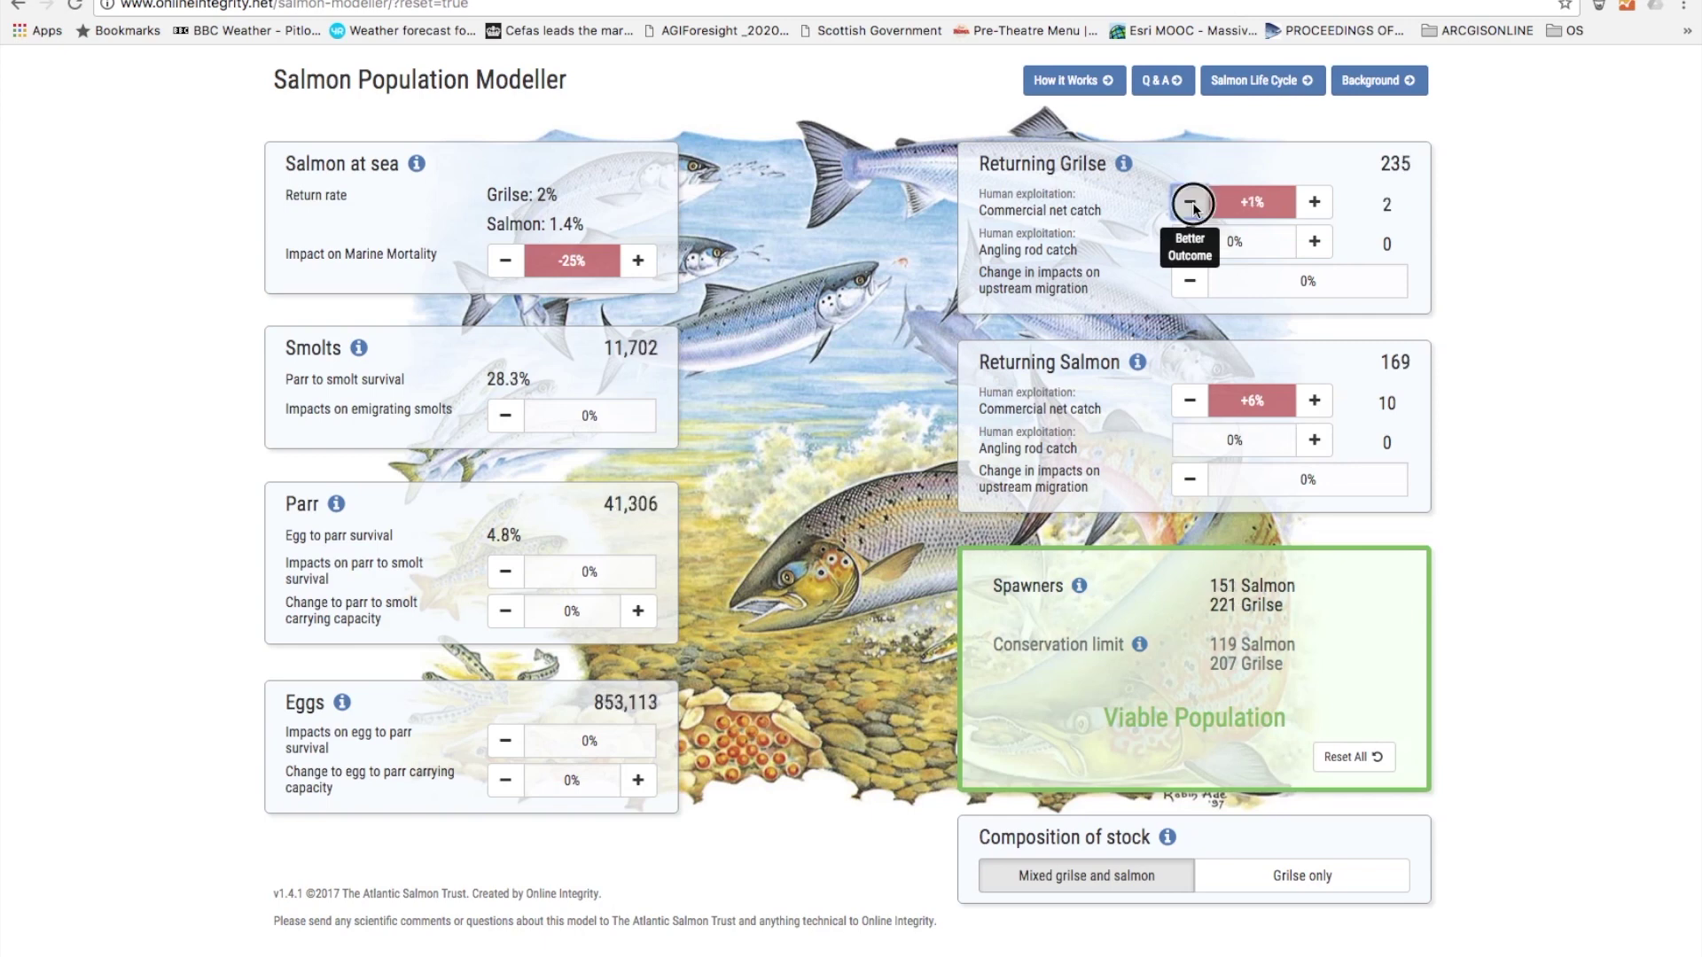
pyautogui.click(1191, 203)
pyautogui.click(1189, 400)
pyautogui.click(1189, 400)
pyautogui.click(1189, 400)
pyautogui.click(1189, 400)
pyautogui.click(1189, 400)
pyautogui.click(1189, 400)
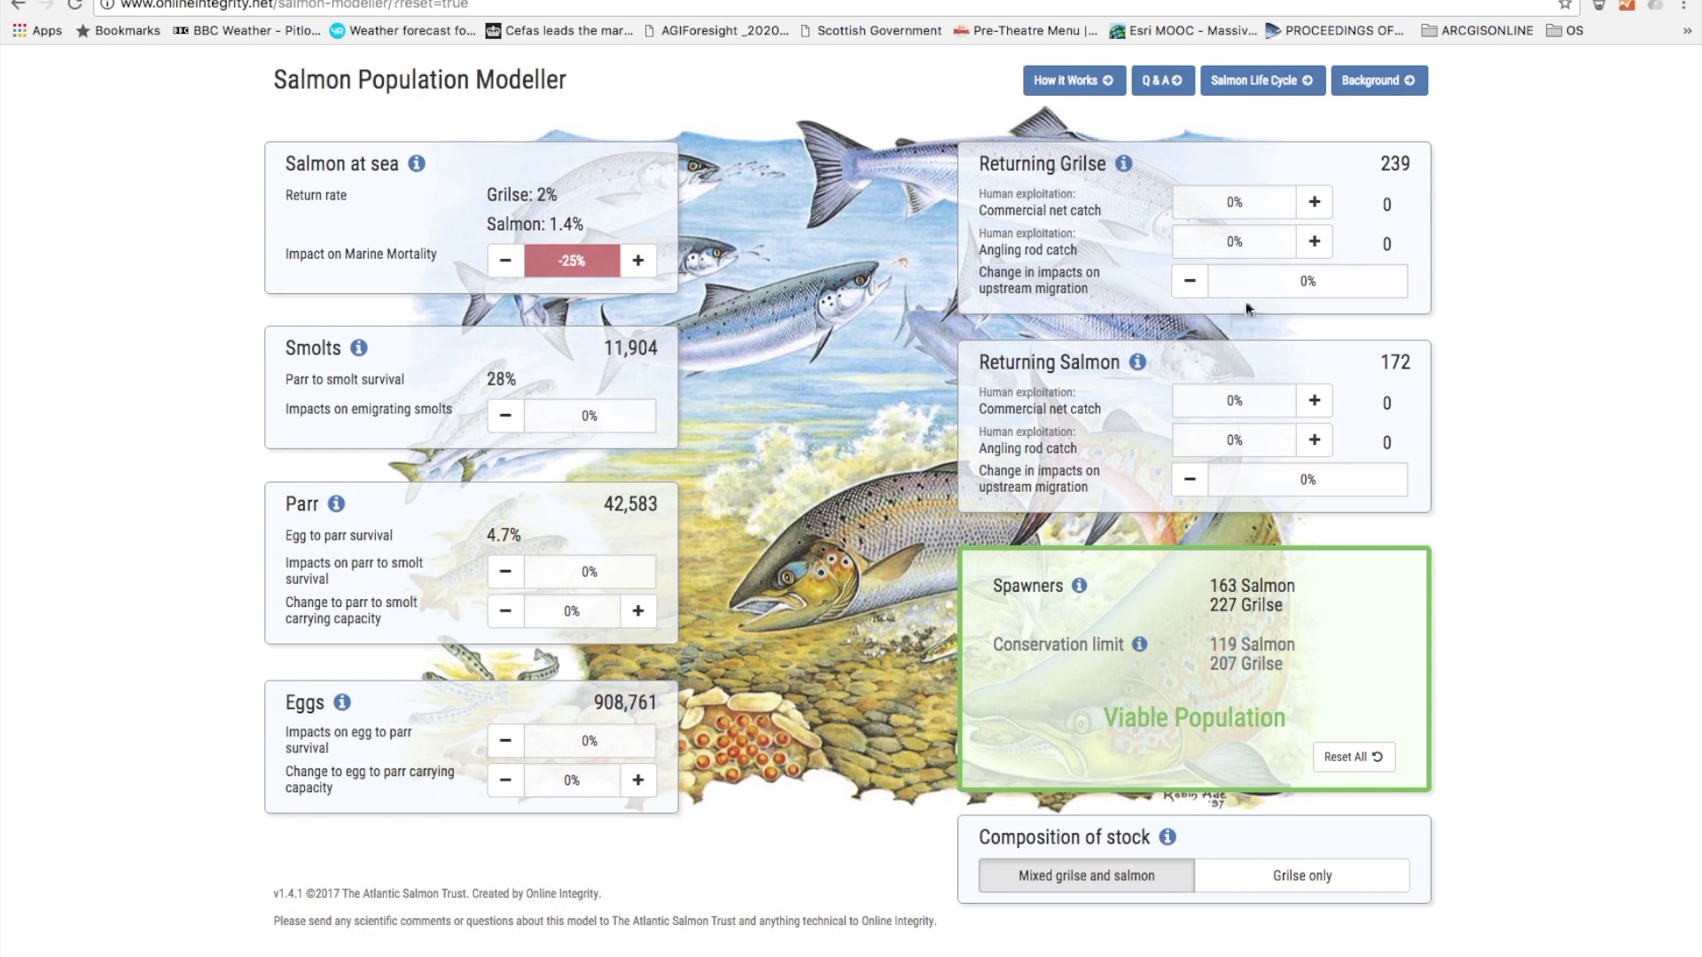
# - Raise the Returning Grilse angling rod catch to +8%
pyautogui.click(1314, 245)
pyautogui.click(1314, 243)
pyautogui.click(1314, 244)
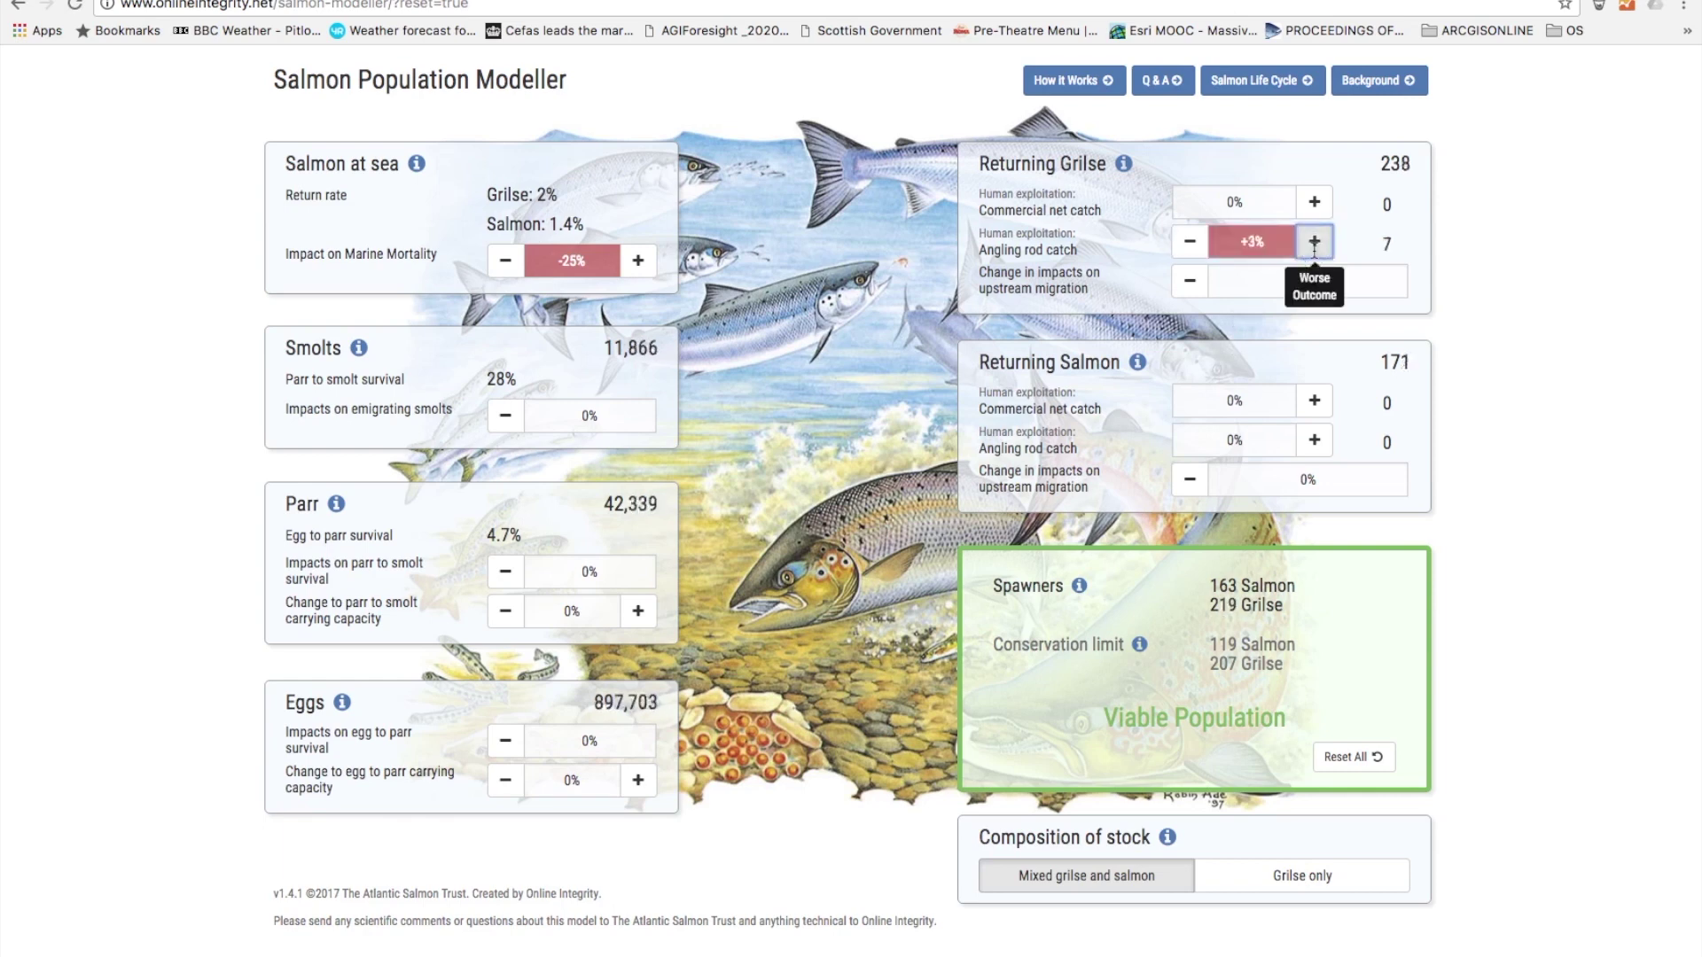
pyautogui.click(1314, 244)
pyautogui.click(1313, 244)
pyautogui.click(1313, 244)
pyautogui.click(1314, 244)
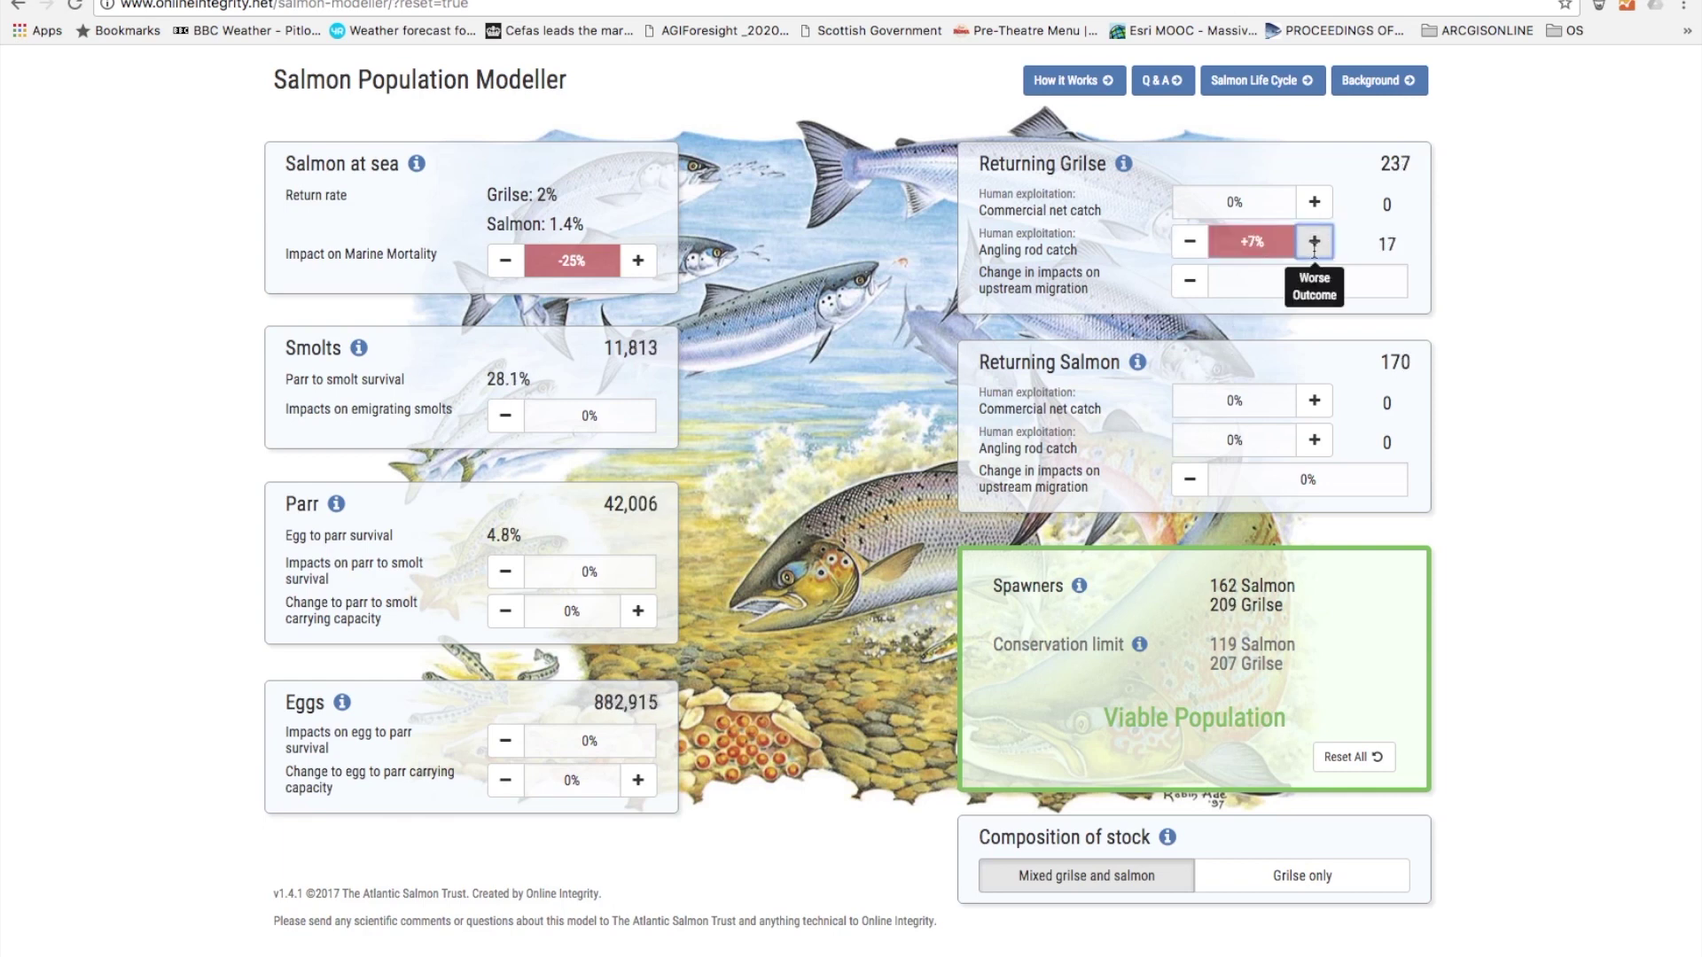
pyautogui.click(1313, 244)
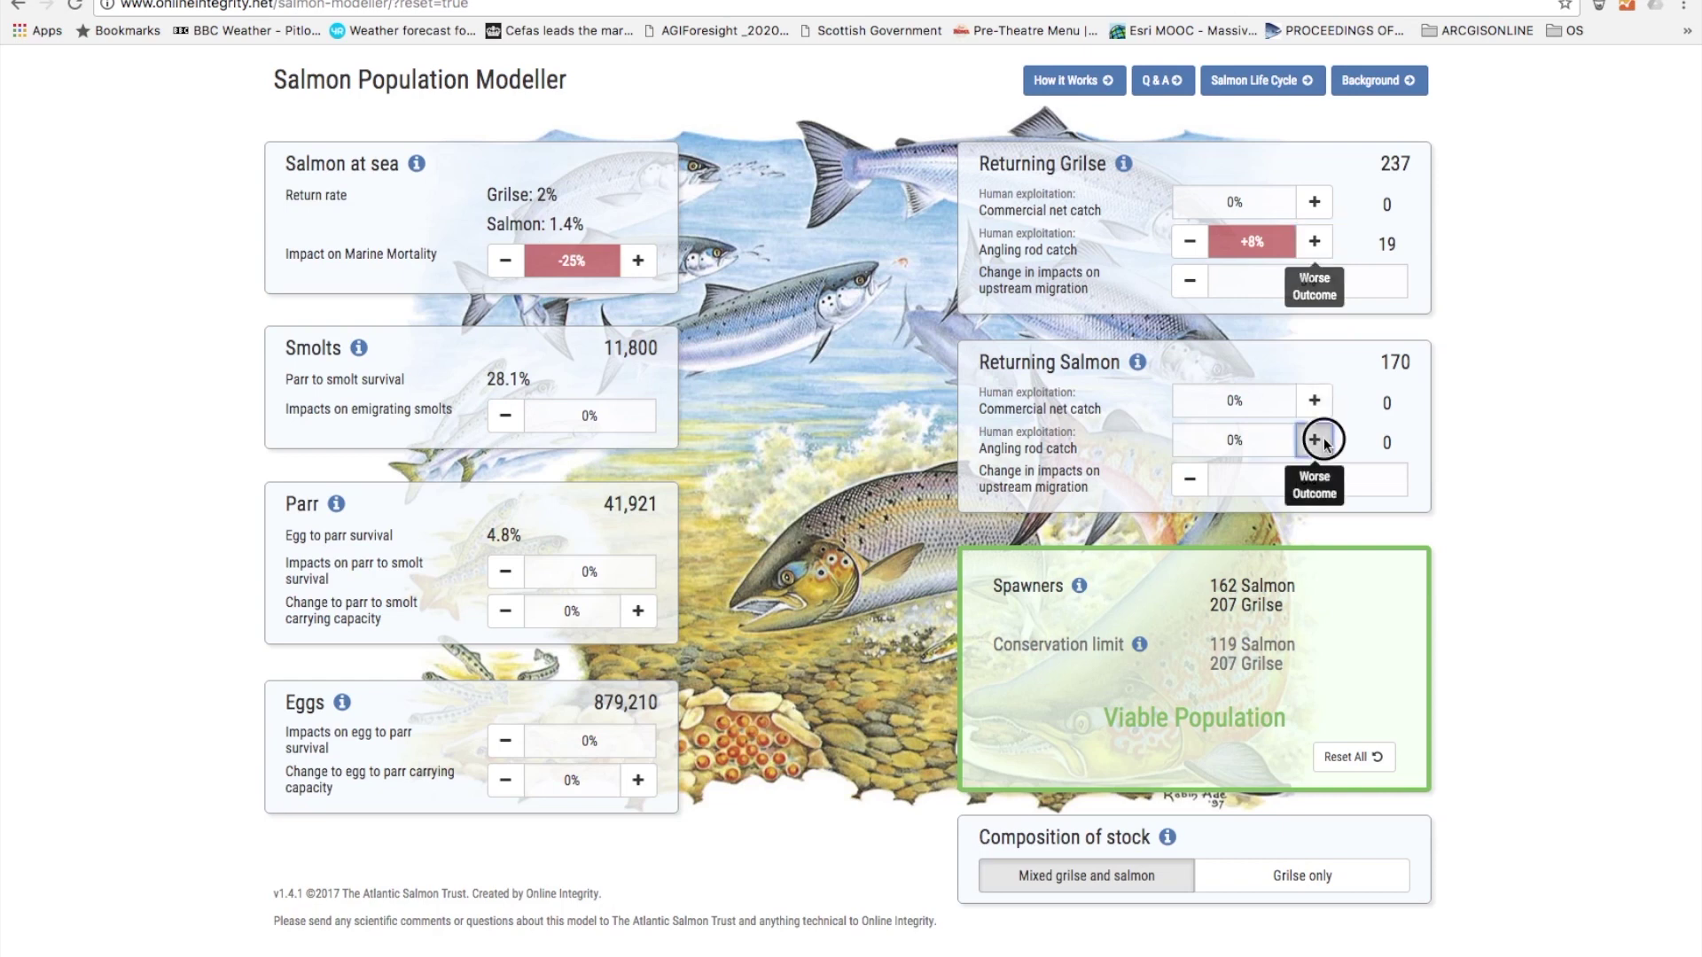
# - Set the Returning Salmon angling rod catch to +2%, then reset everything to defaults
pyautogui.click(1320, 441)
pyautogui.click(1325, 443)
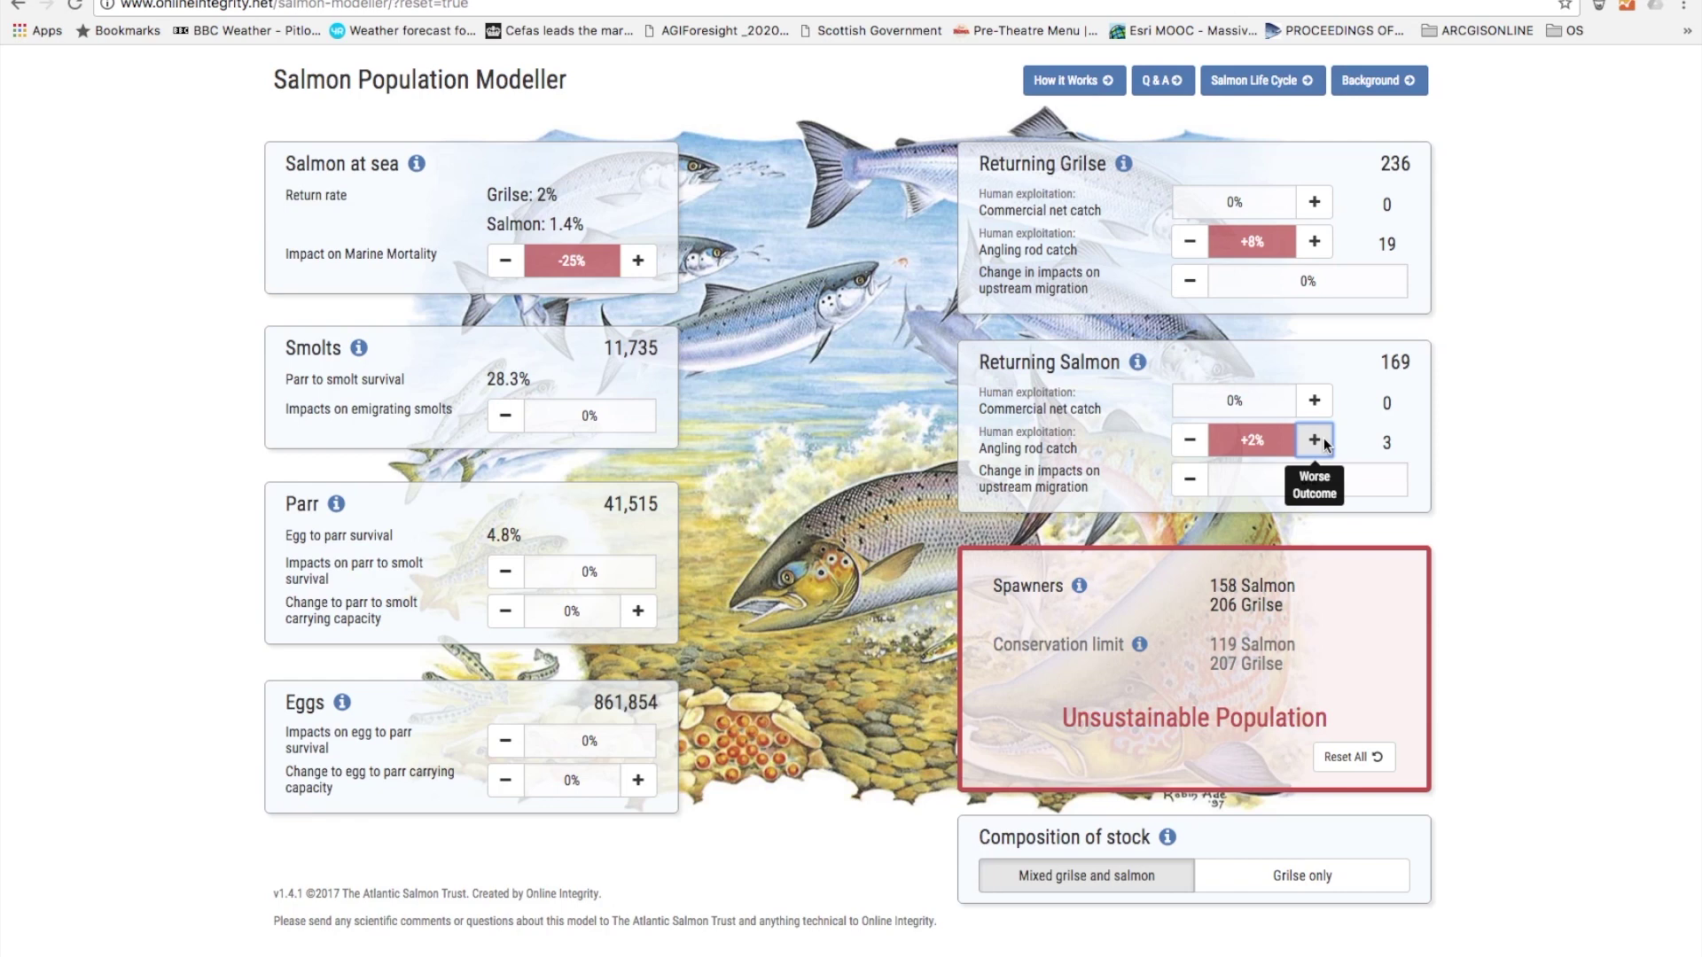
pyautogui.click(1356, 756)
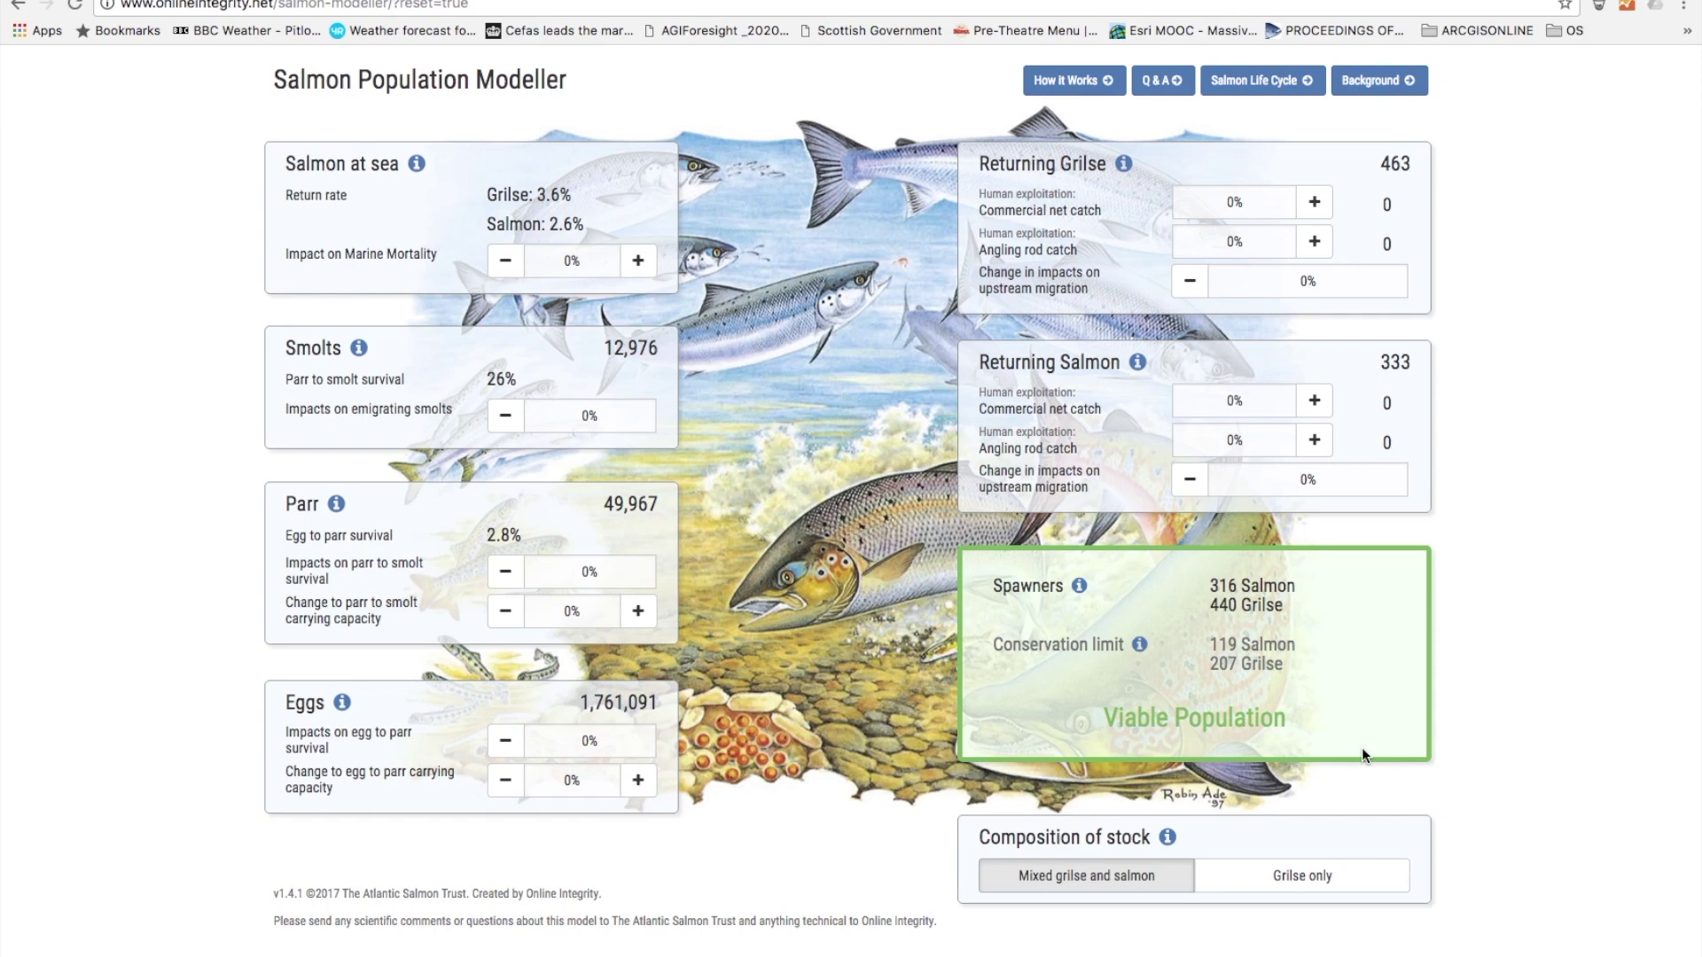